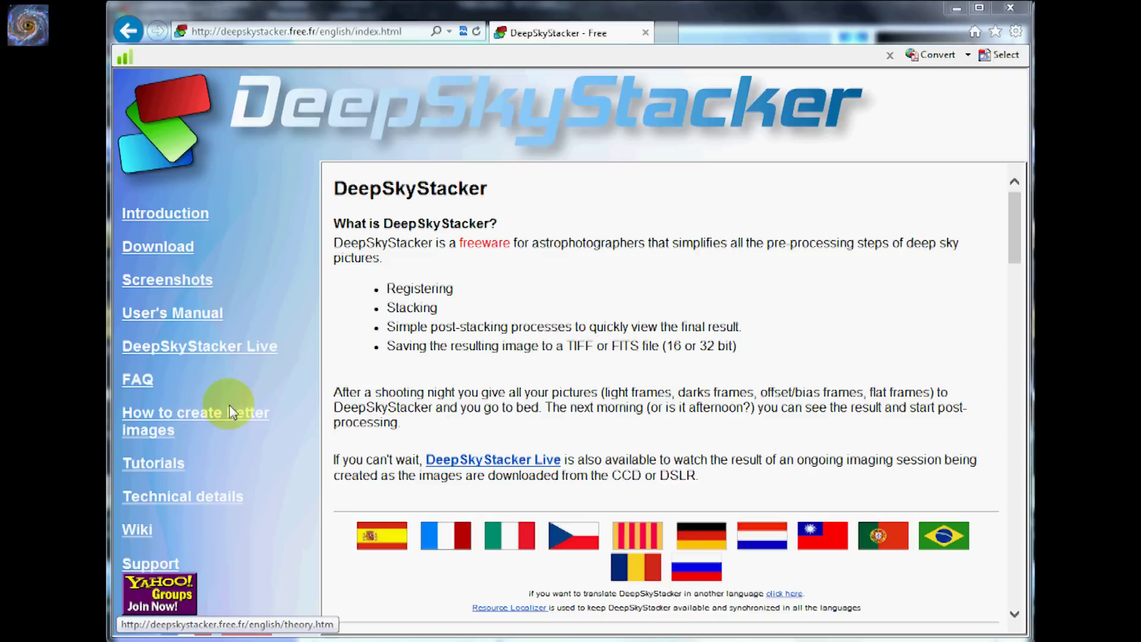
Open the 'How to create better images' guide and compare its 1, 4 and 32 image stack examples
{"action": "left_click", "coordinate": [171, 416]}
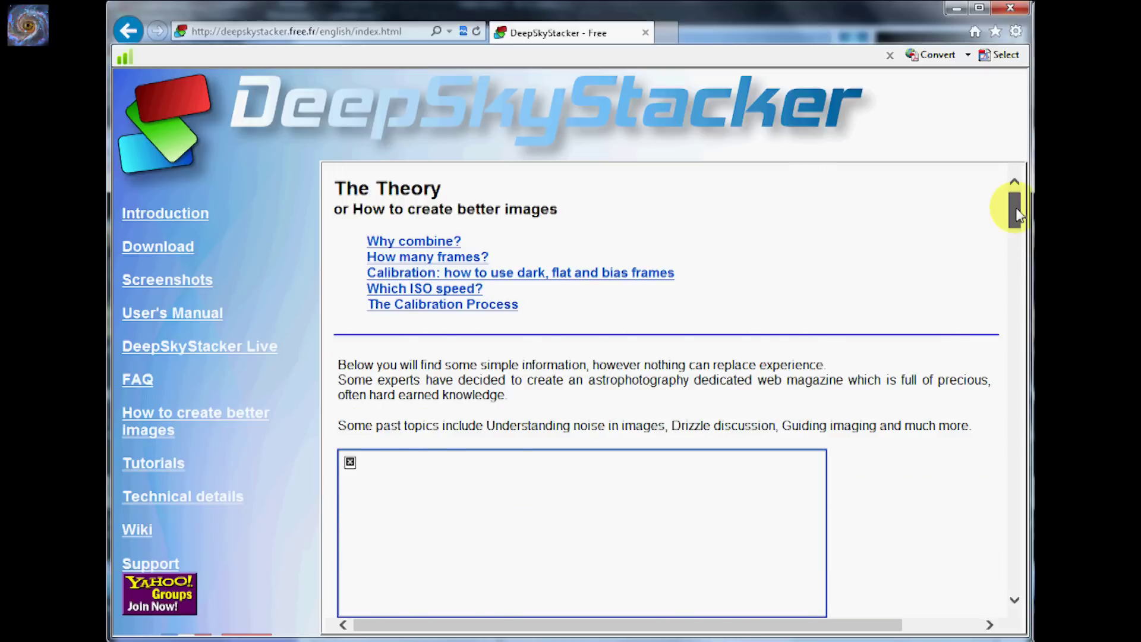
{"action": "left_click_drag", "start_coordinate": [1016, 214], "coordinate": [1015, 262]}
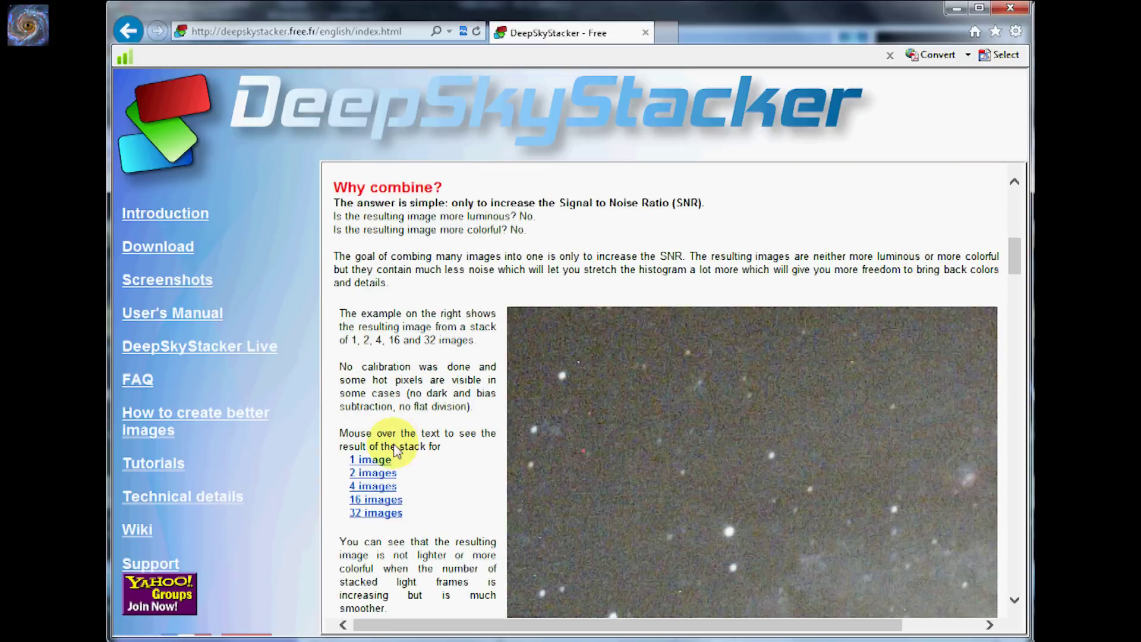
{"action": "mouse_move", "coordinate": [374, 463]}
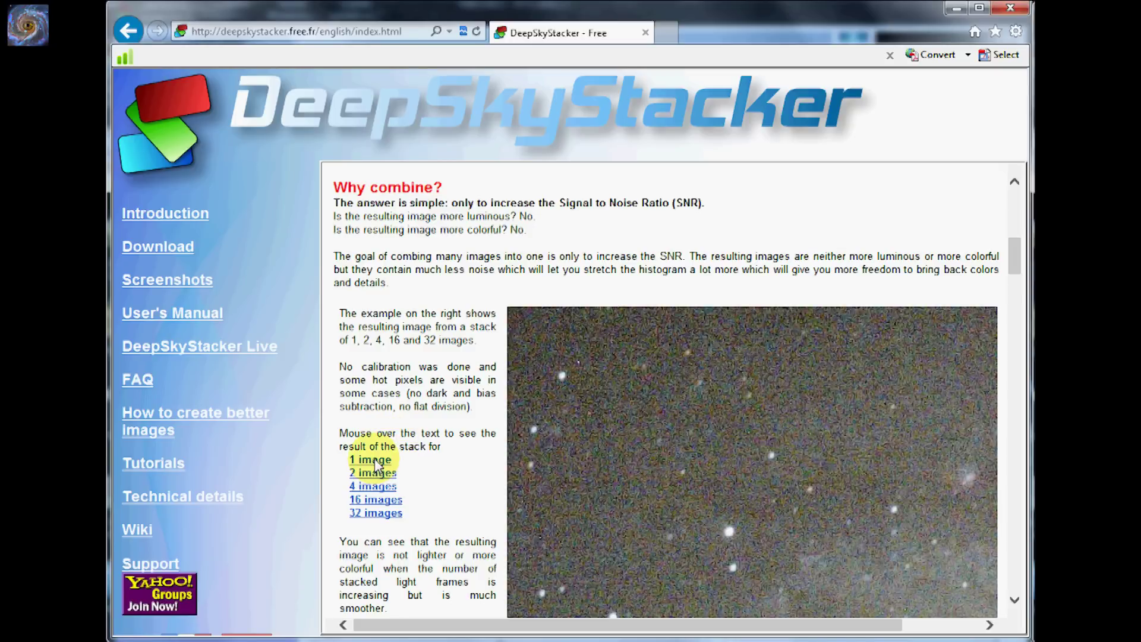
{"action": "mouse_move", "coordinate": [372, 492]}
{"action": "mouse_move", "coordinate": [371, 514]}
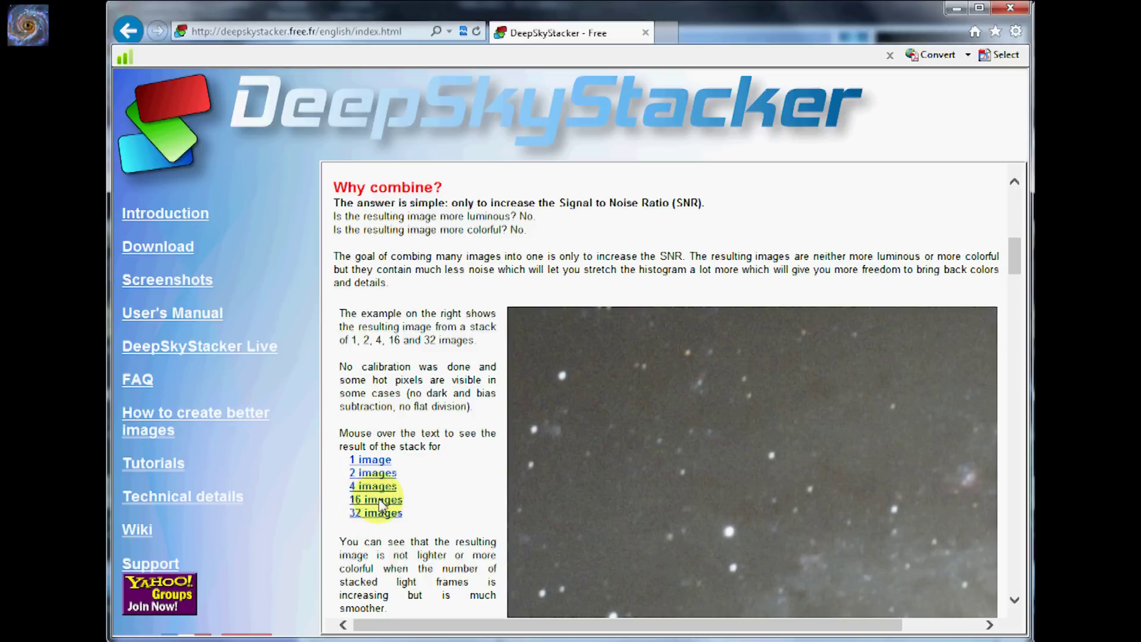
{"action": "left_click_drag", "start_coordinate": [1014, 255], "coordinate": [1030, 353]}
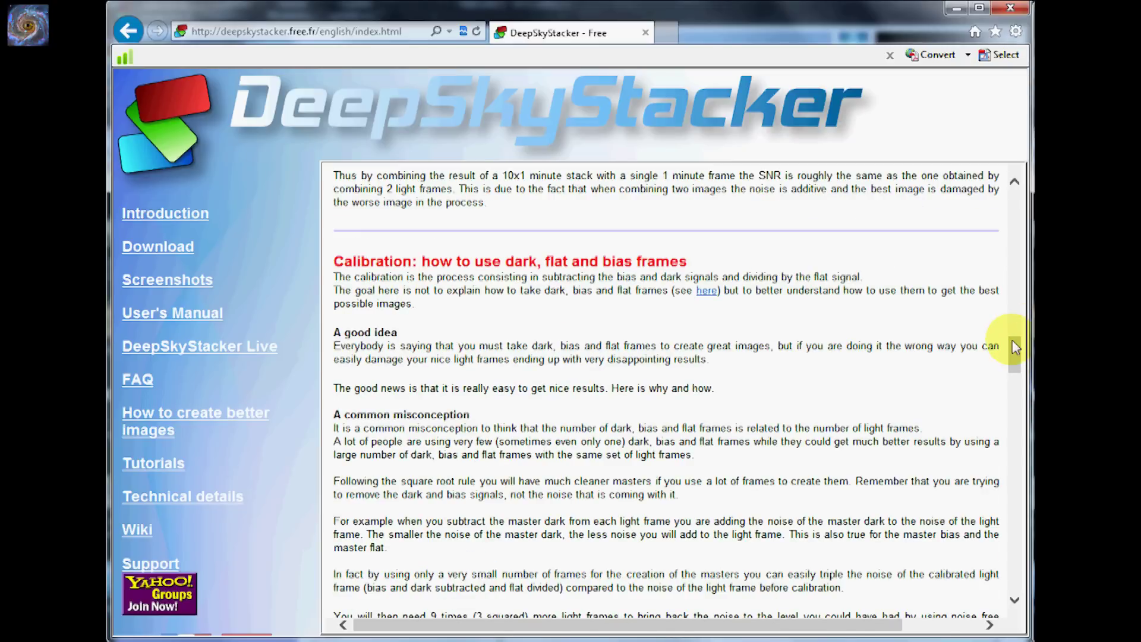
Scroll to the calibration section and compare 32-light stacks with no calibration, 2 and 20 darks, flats and biases
{"action": "scroll", "coordinate": [1013, 352], "scroll_direction": "down", "scroll_amount": 1}
{"action": "left_click_drag", "start_coordinate": [1013, 354], "coordinate": [1013, 369]}
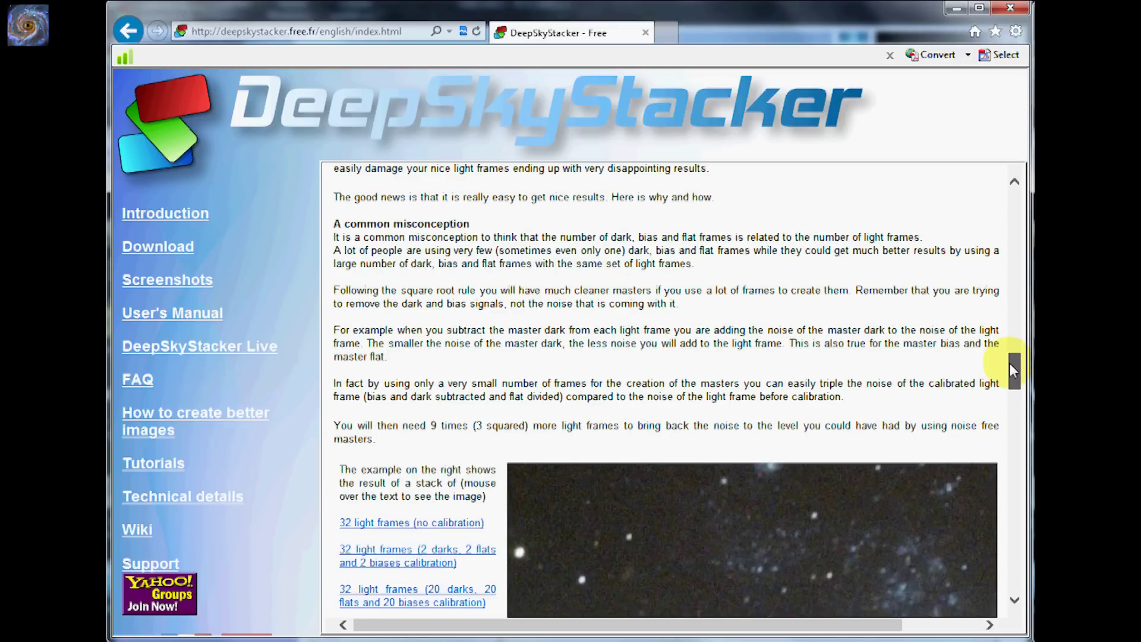
{"action": "left_click_drag", "start_coordinate": [1013, 370], "coordinate": [1013, 384]}
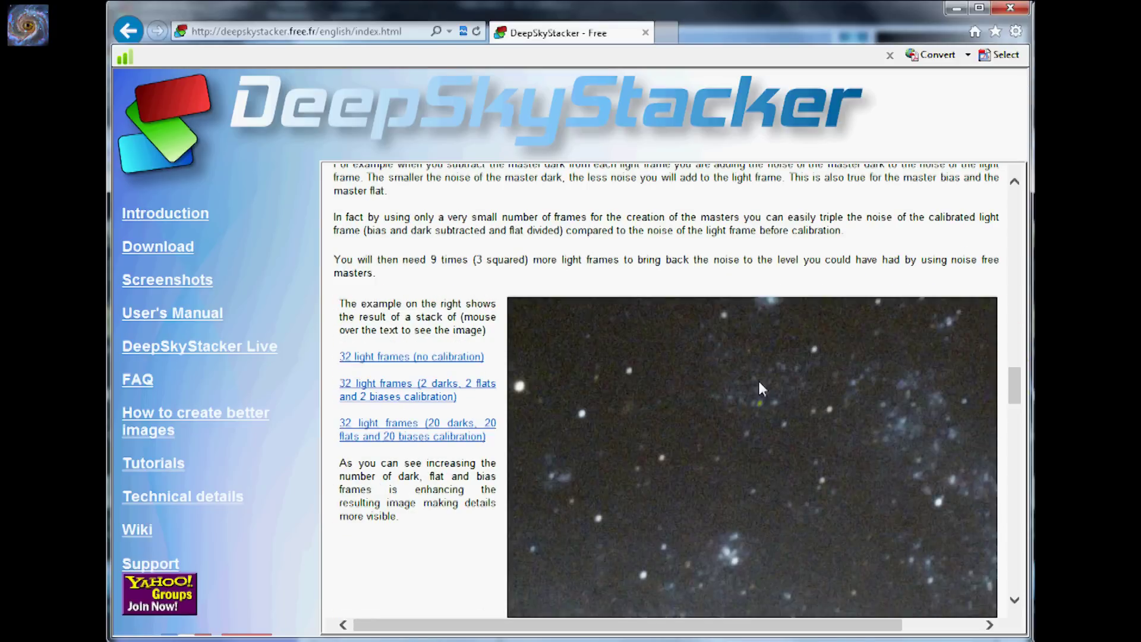
{"action": "mouse_move", "coordinate": [435, 358]}
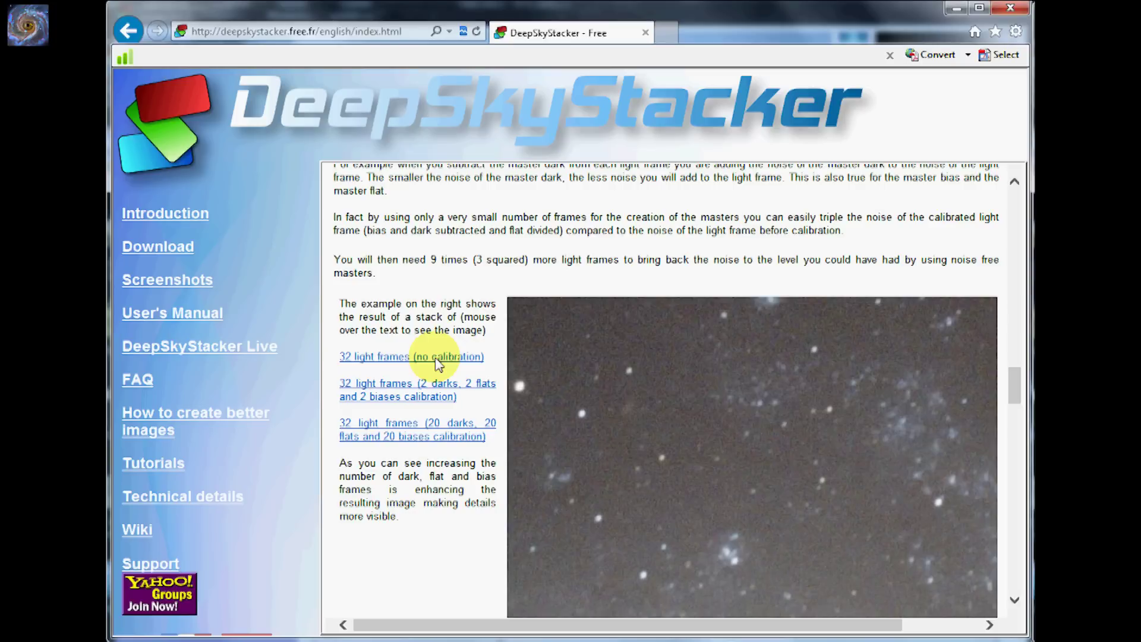
{"action": "mouse_move", "coordinate": [429, 441]}
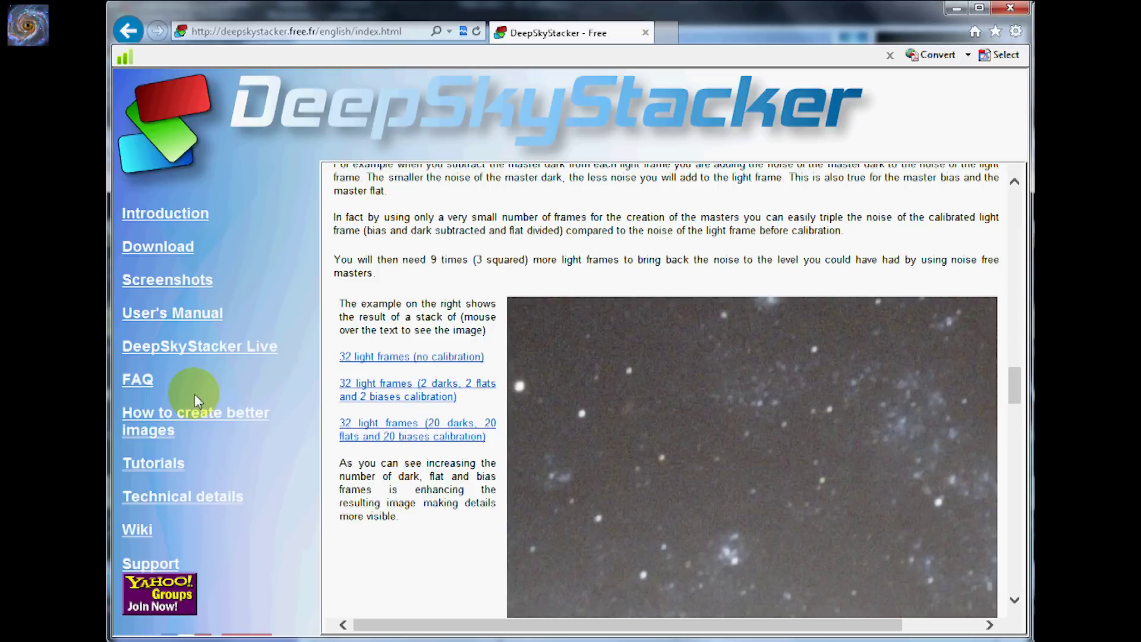
Go back to the top of the theory page and scroll down to the Full Calibration Process diagram
{"action": "left_click", "coordinate": [149, 416]}
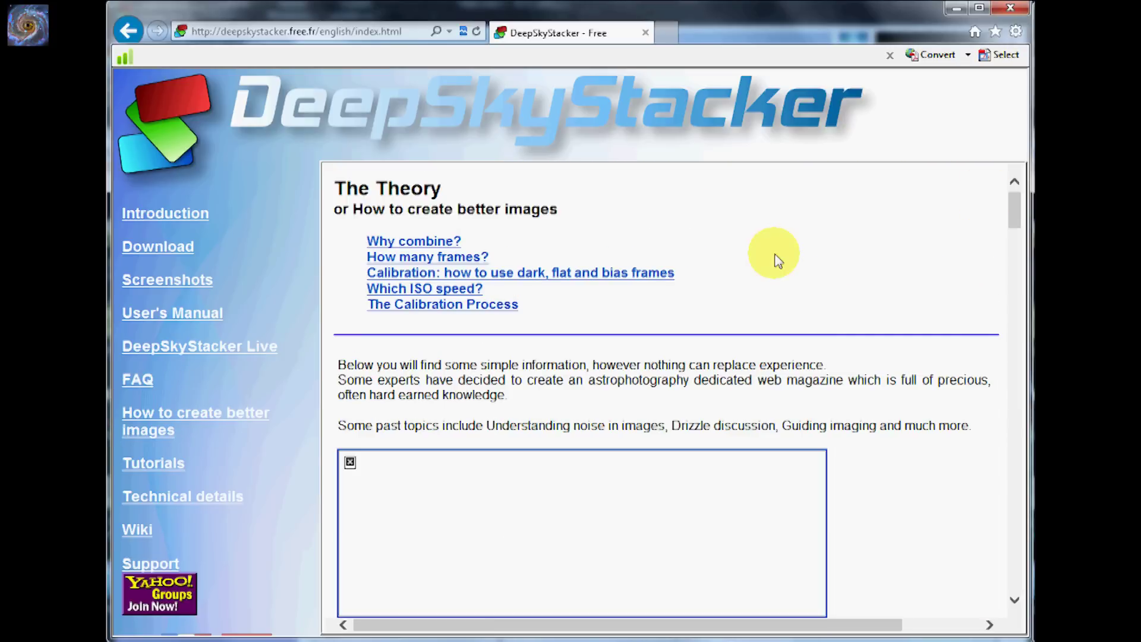
{"action": "left_click_drag", "start_coordinate": [1023, 215], "coordinate": [1023, 496]}
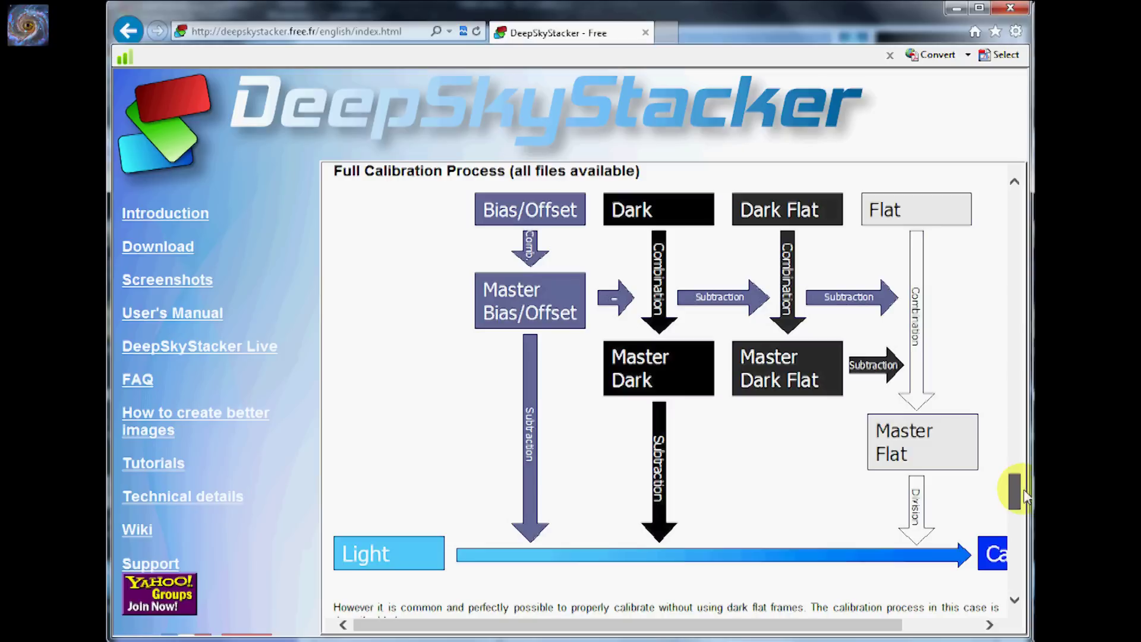
{"action": "left_click_drag", "start_coordinate": [1023, 496], "coordinate": [1023, 505]}
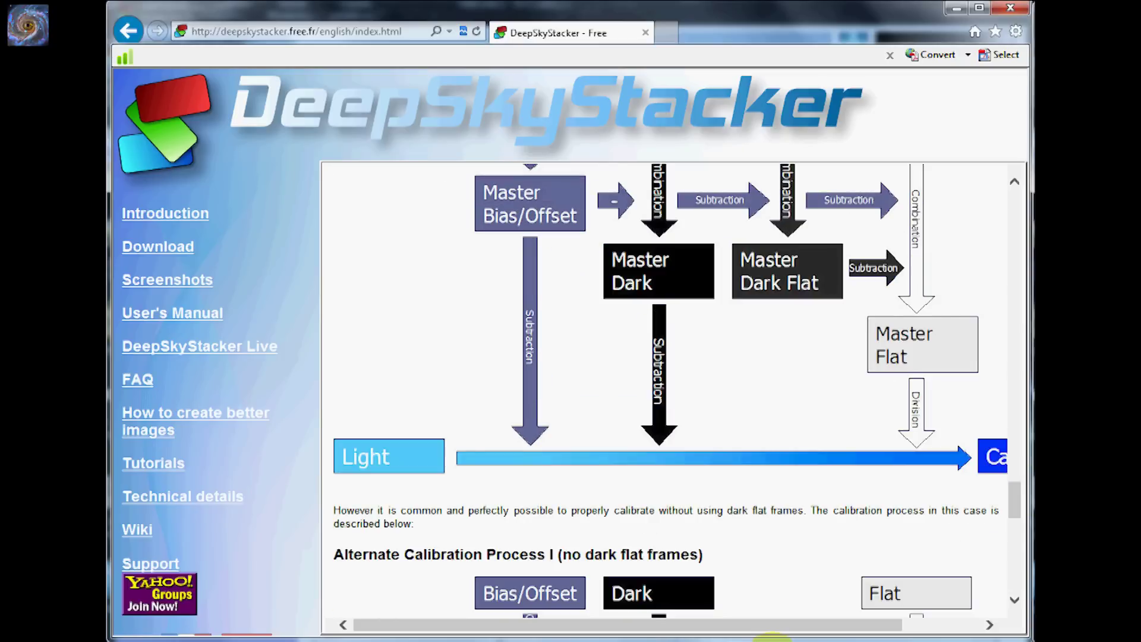
{"action": "left_click", "coordinate": [771, 640]}
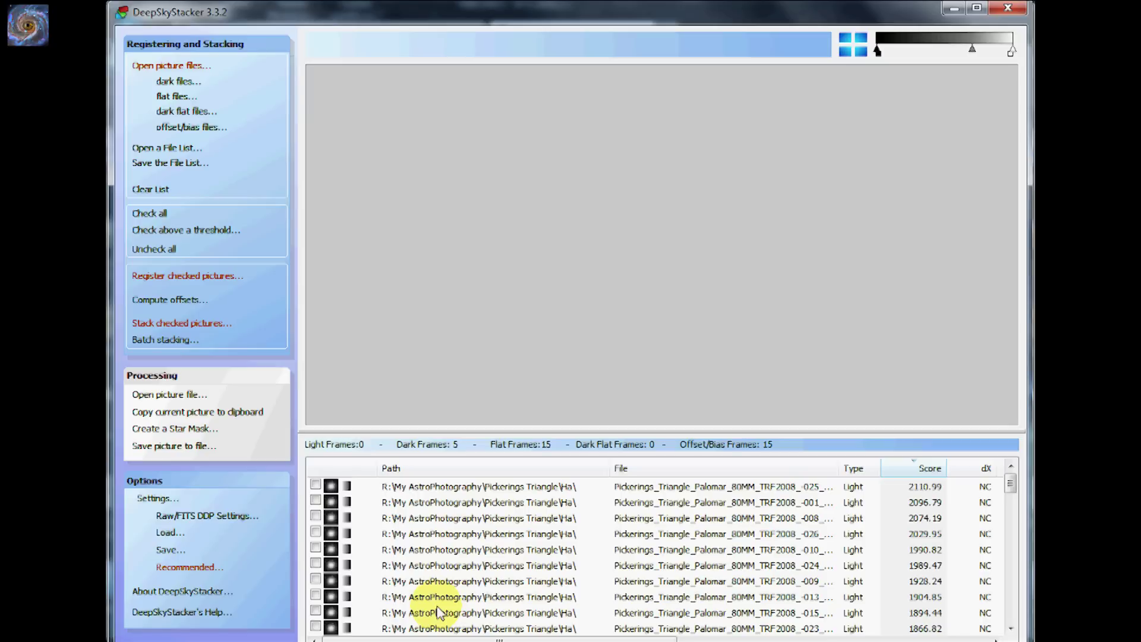
Scroll the DeepSkyStacker file list sideways across the Pickerings Triangle light frames and their scores
{"action": "left_click_drag", "start_coordinate": [435, 637], "coordinate": [589, 639]}
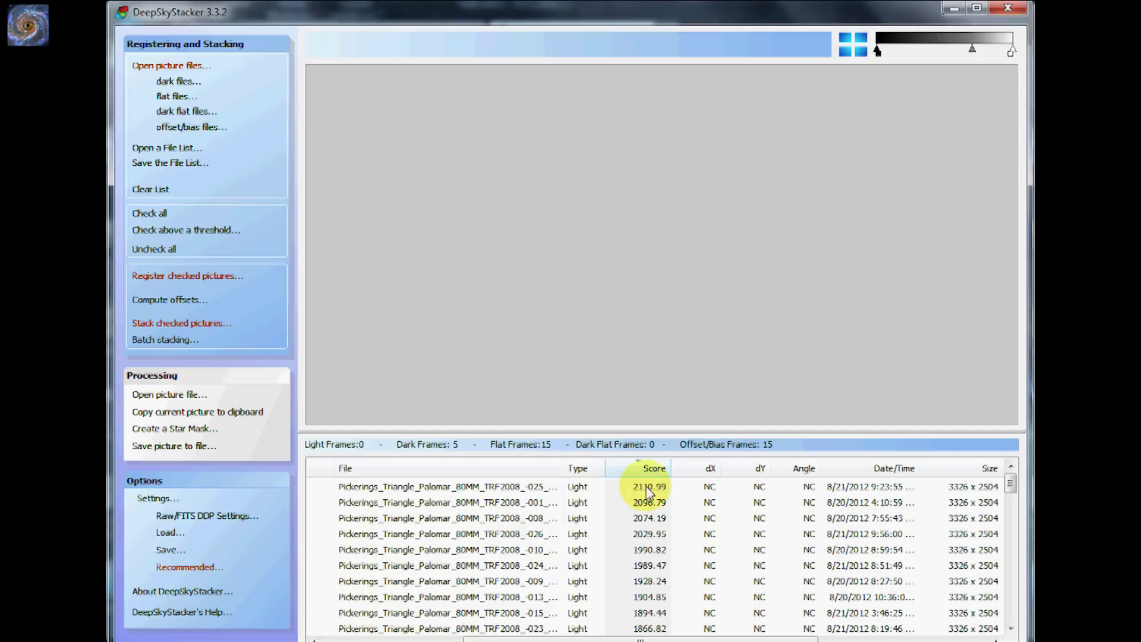
{"action": "left_click", "coordinate": [660, 639]}
Compare the Score, FWHM and #Stars columns, then preview the top-scoring frame and the one scoring 365.57
{"action": "left_click_drag", "start_coordinate": [660, 639], "coordinate": [672, 638]}
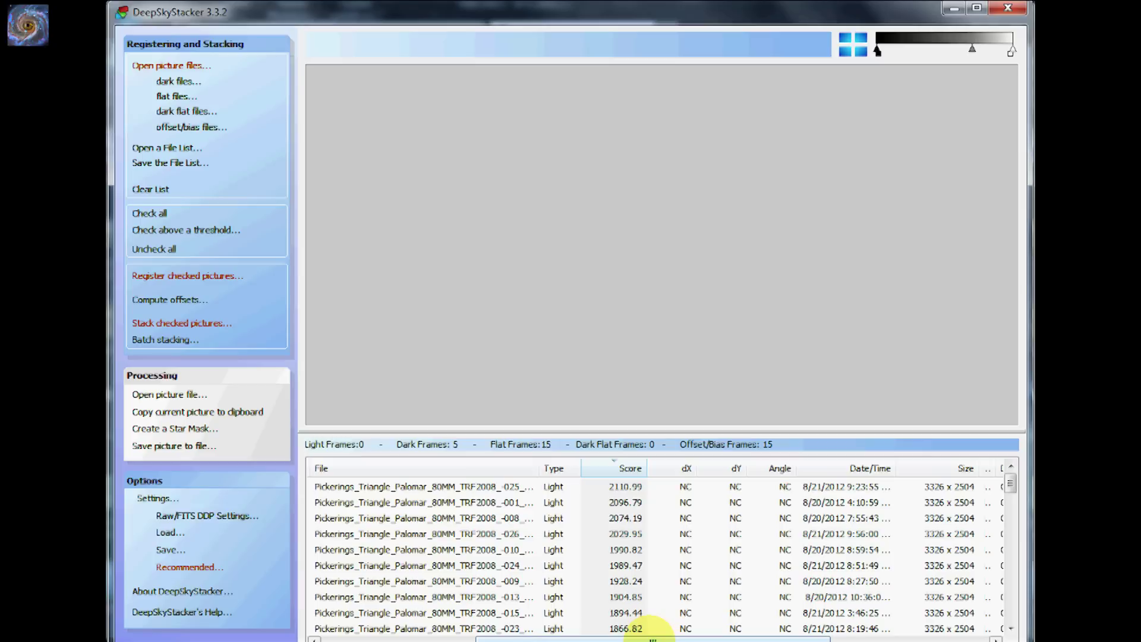
{"action": "left_click_drag", "start_coordinate": [652, 639], "coordinate": [815, 639]}
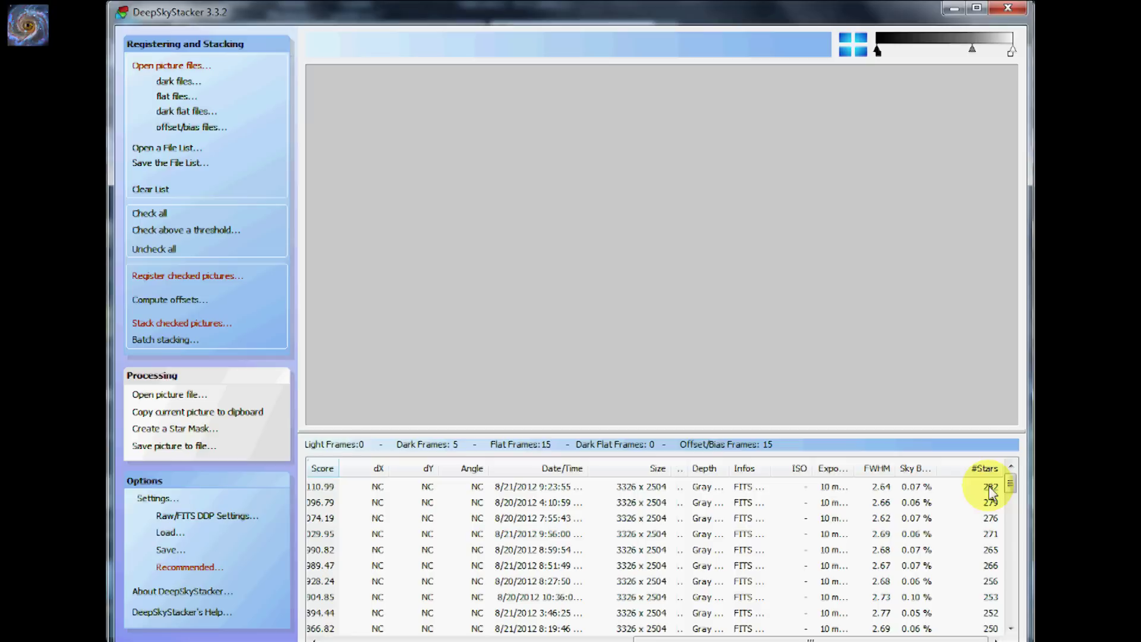
{"action": "left_click", "coordinate": [792, 487]}
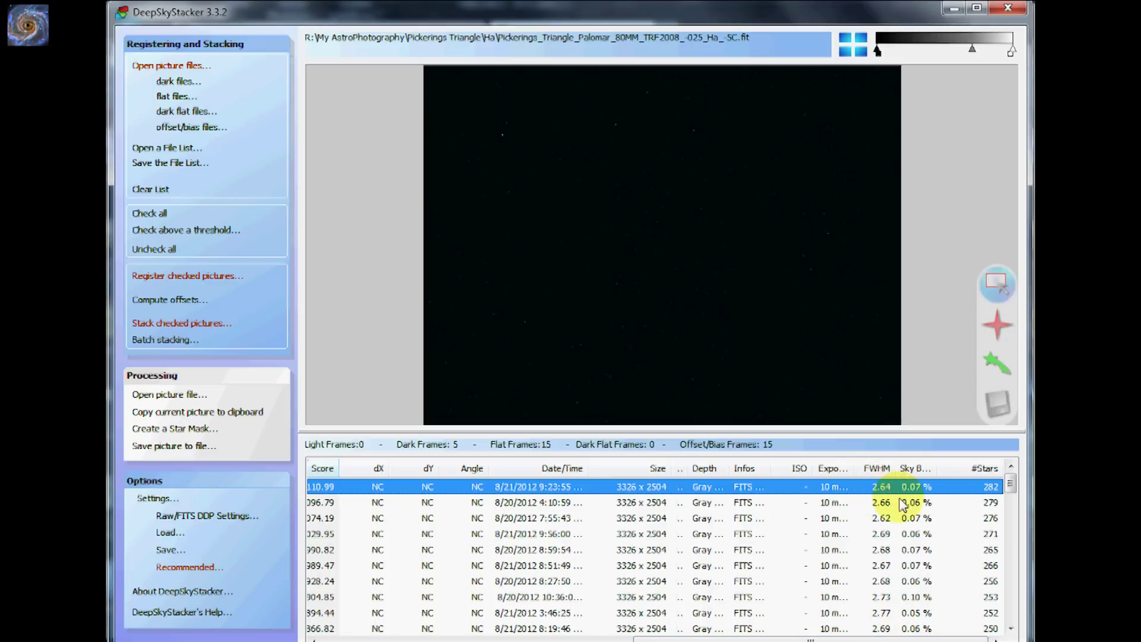
{"action": "left_click_drag", "start_coordinate": [1007, 486], "coordinate": [1013, 538]}
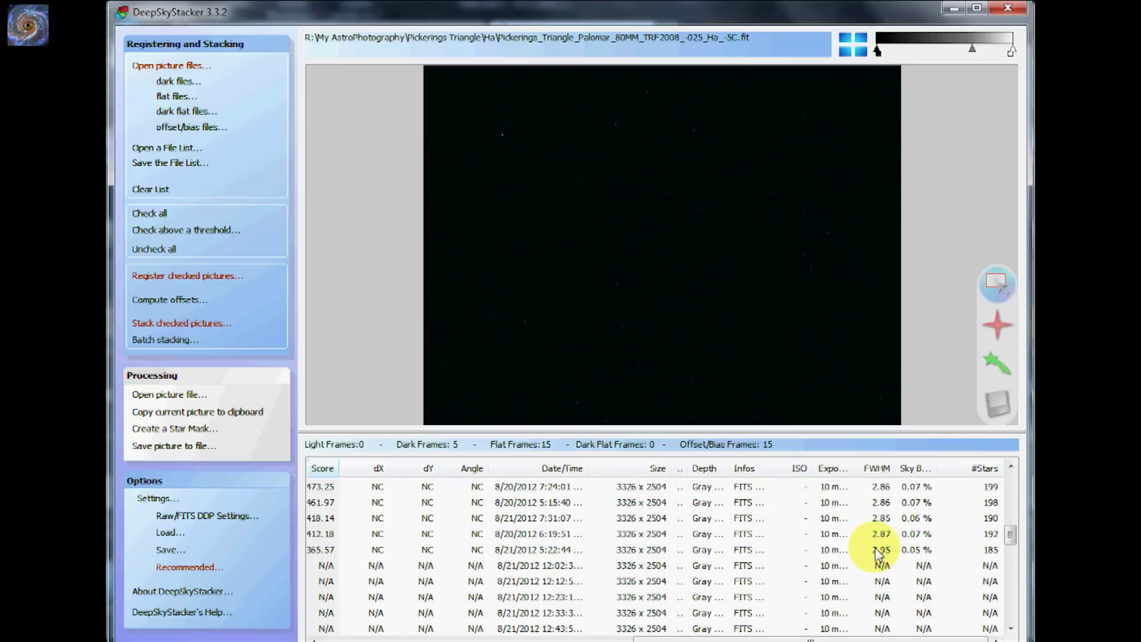
{"action": "left_click", "coordinate": [882, 550]}
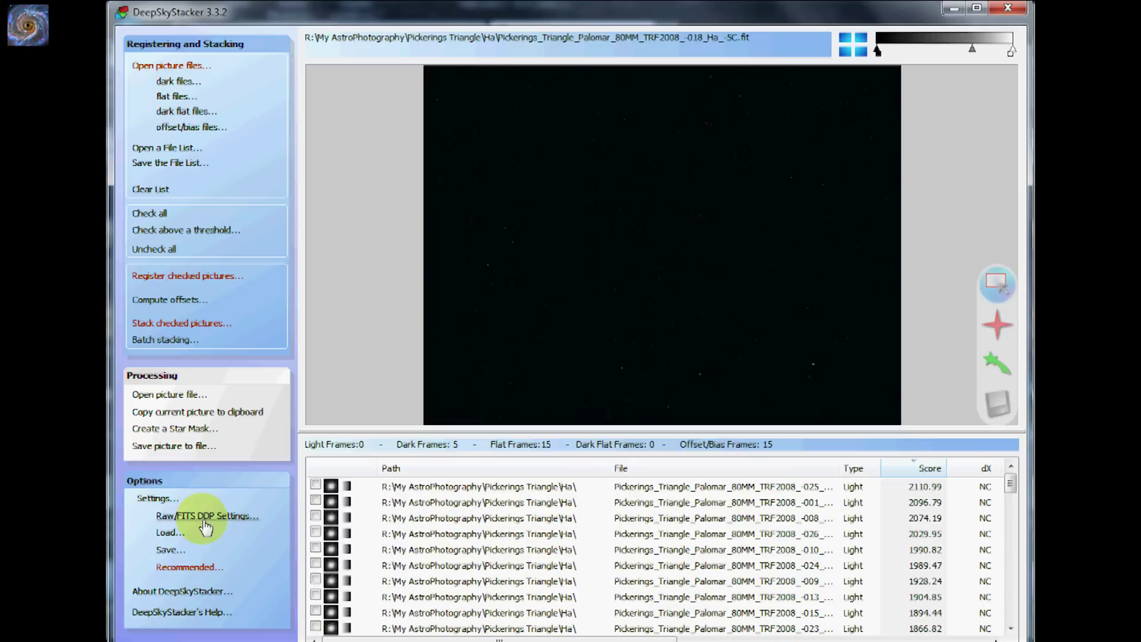
In the FITS Files settings, pick the Generic CYMG (03) camera and stop treating monochrome 16-bit FITS as DSLR raws
{"action": "left_click", "coordinate": [205, 517]}
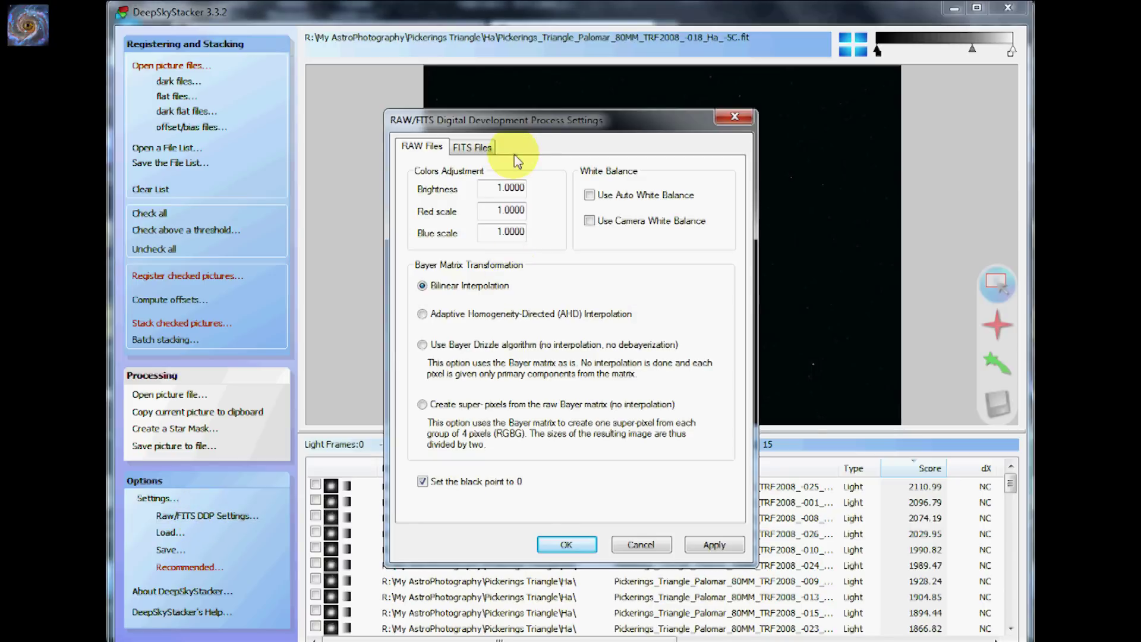
{"action": "left_click", "coordinate": [480, 153]}
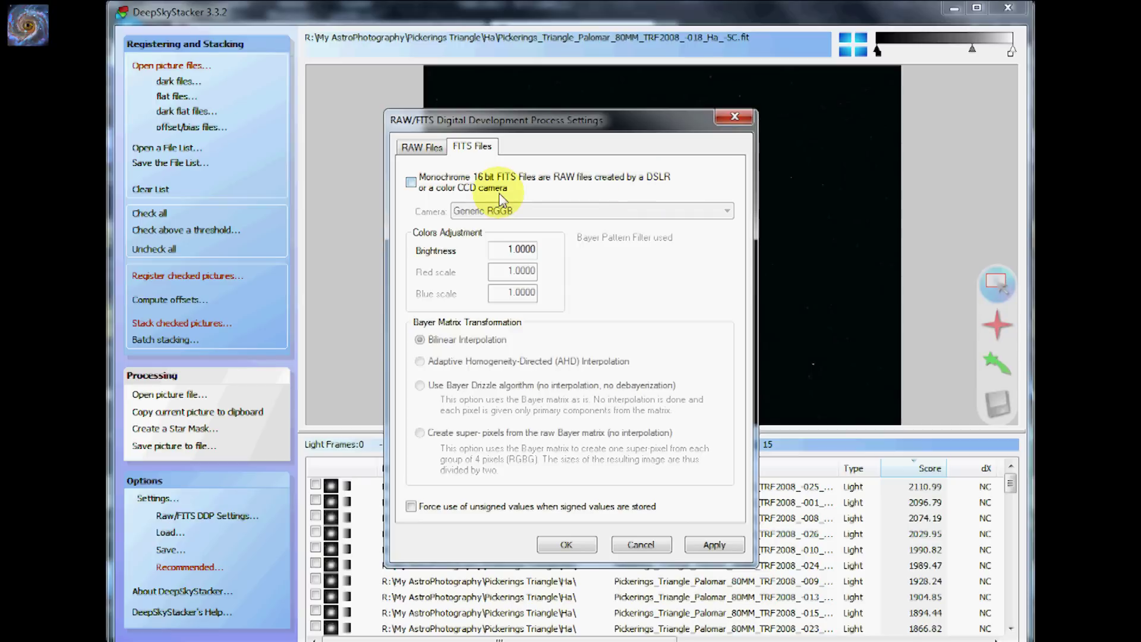
{"action": "left_click", "coordinate": [411, 183]}
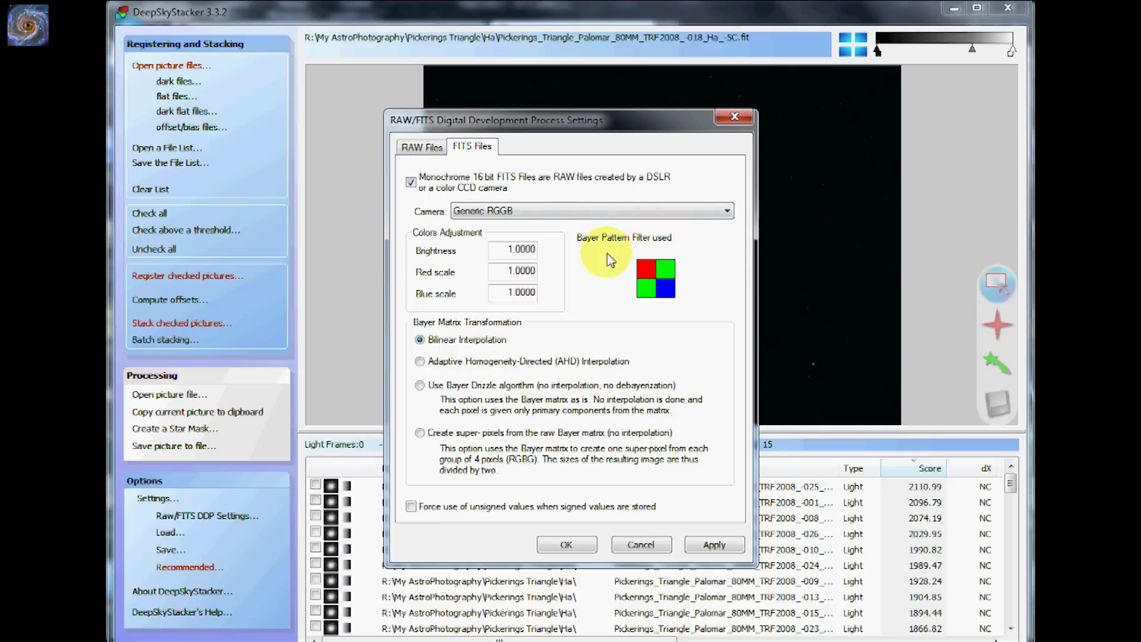
{"action": "left_click", "coordinate": [719, 213]}
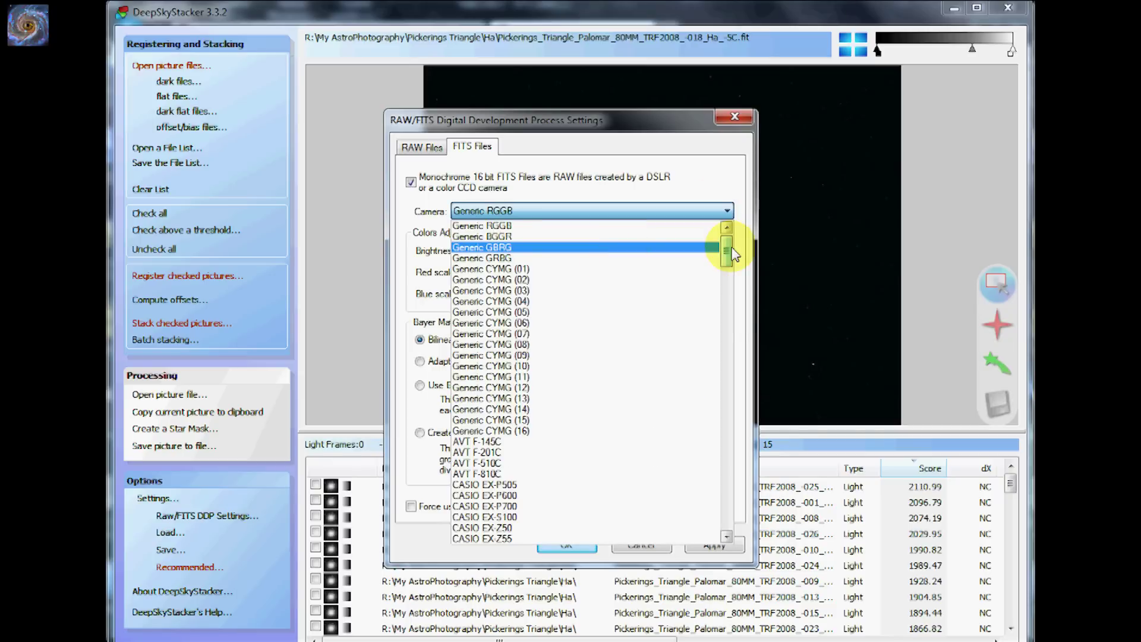
{"action": "left_click_drag", "start_coordinate": [732, 254], "coordinate": [732, 320]}
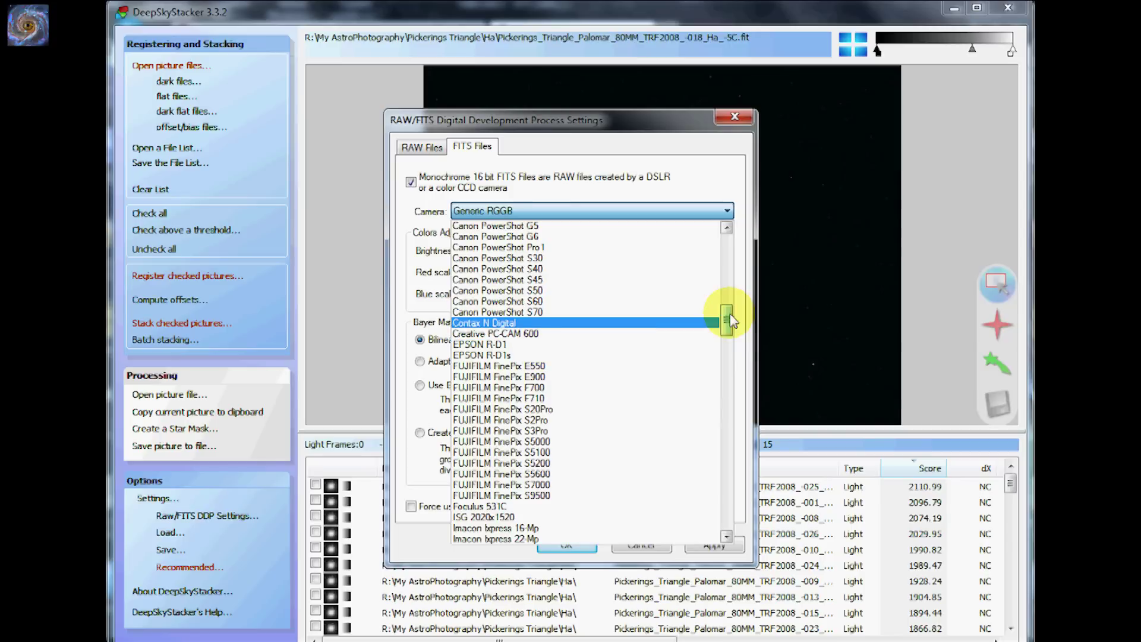
{"action": "left_click_drag", "start_coordinate": [731, 321], "coordinate": [680, 224]}
{"action": "left_click", "coordinate": [548, 290]}
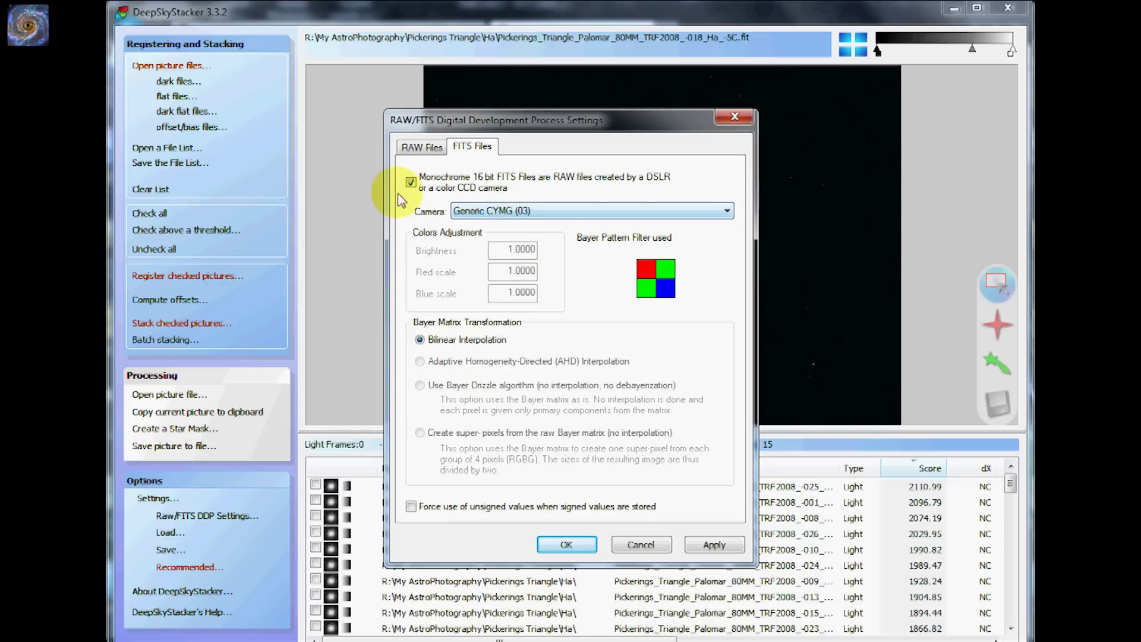
{"action": "left_click", "coordinate": [411, 182]}
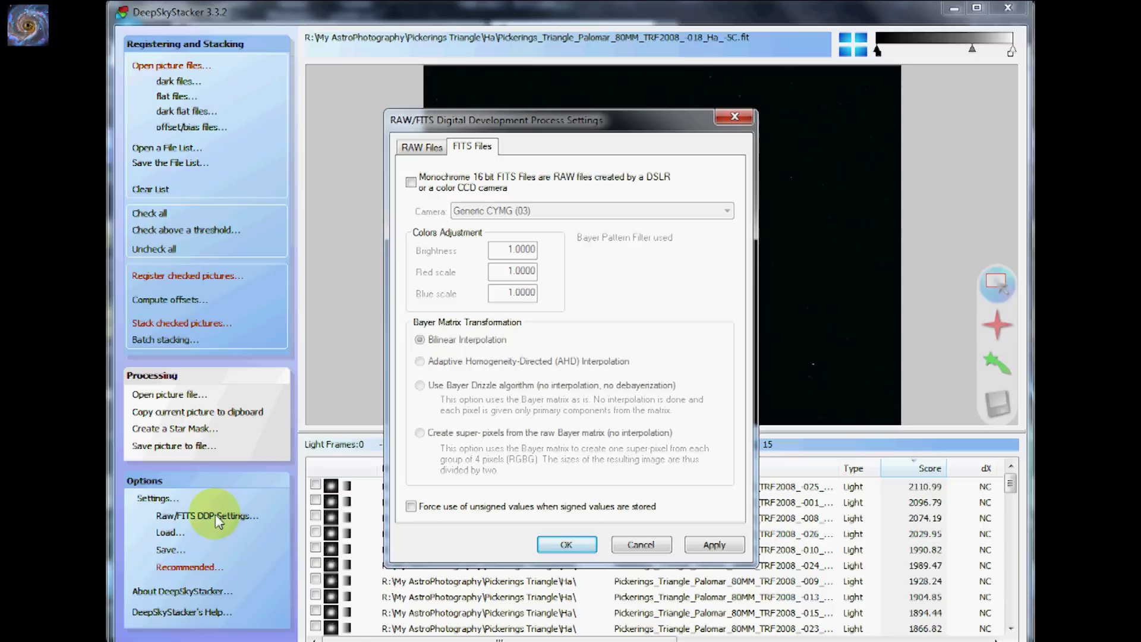
Apply the FITS settings and check all files in the list, giving 26 light frames
{"action": "left_click", "coordinate": [555, 541]}
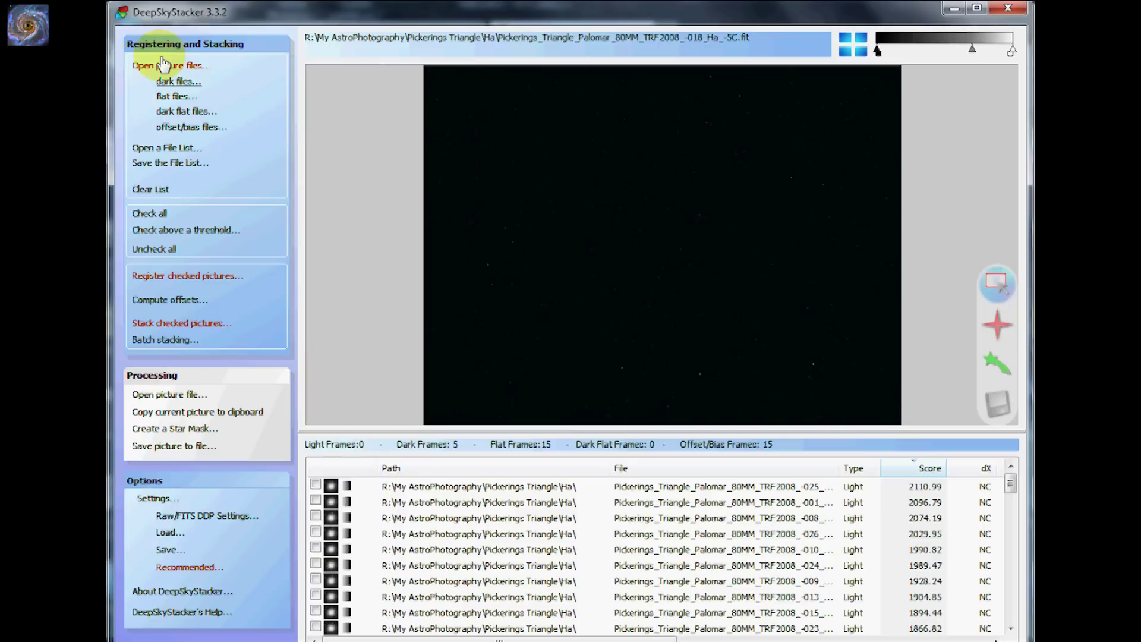
{"action": "left_click", "coordinate": [150, 214]}
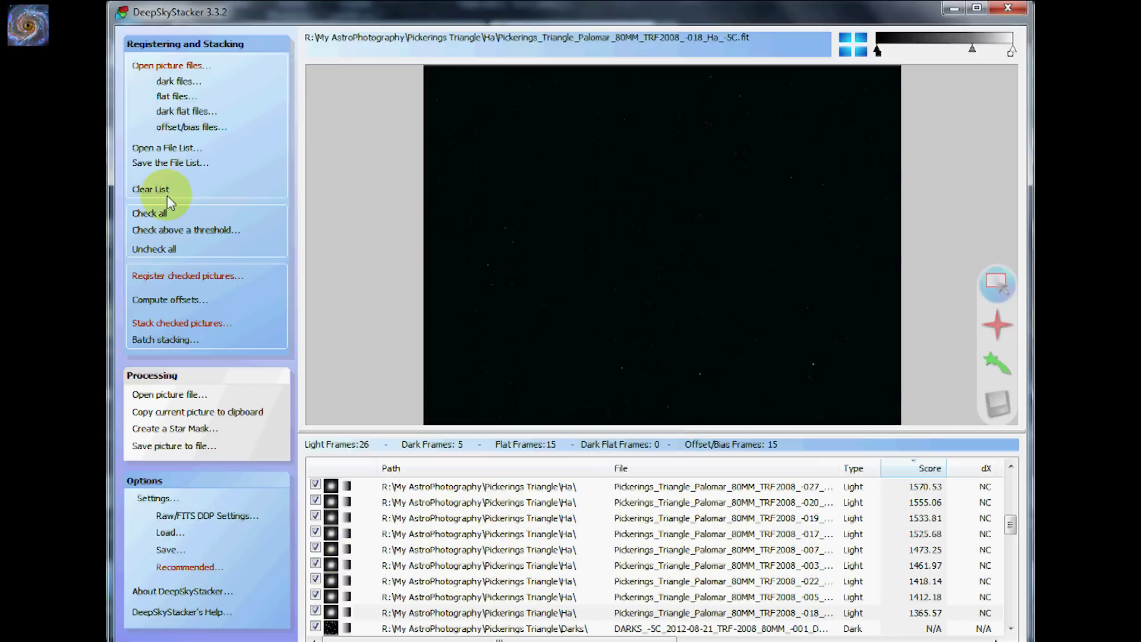
{"action": "left_click", "coordinate": [166, 279]}
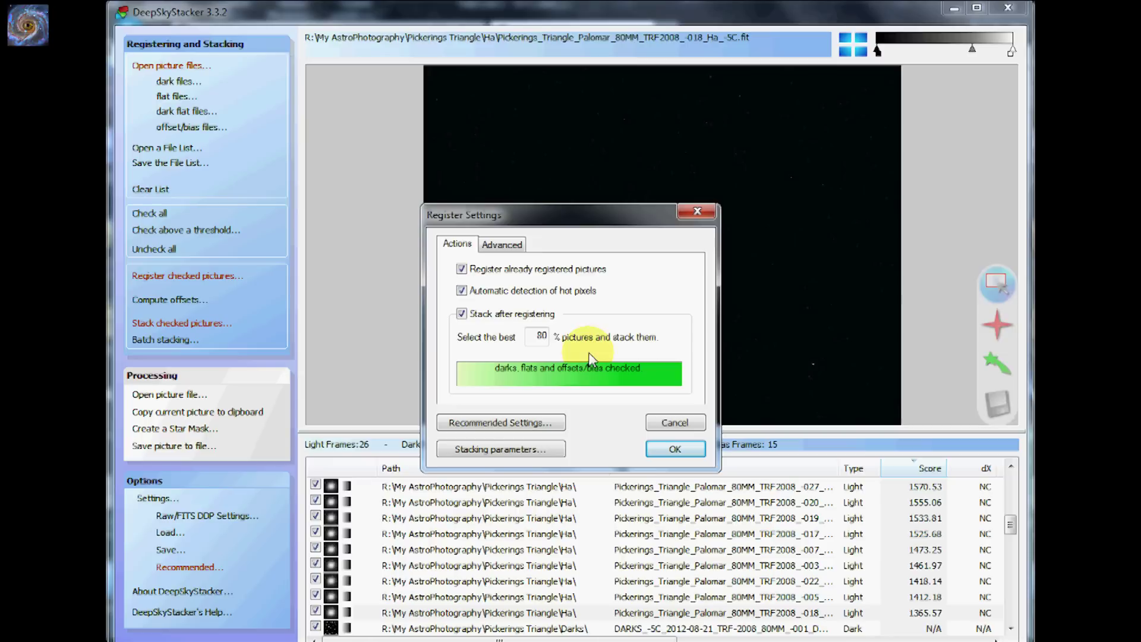
Count the detected stars at the current star detection threshold and again at 3%
{"action": "left_click", "coordinate": [502, 245]}
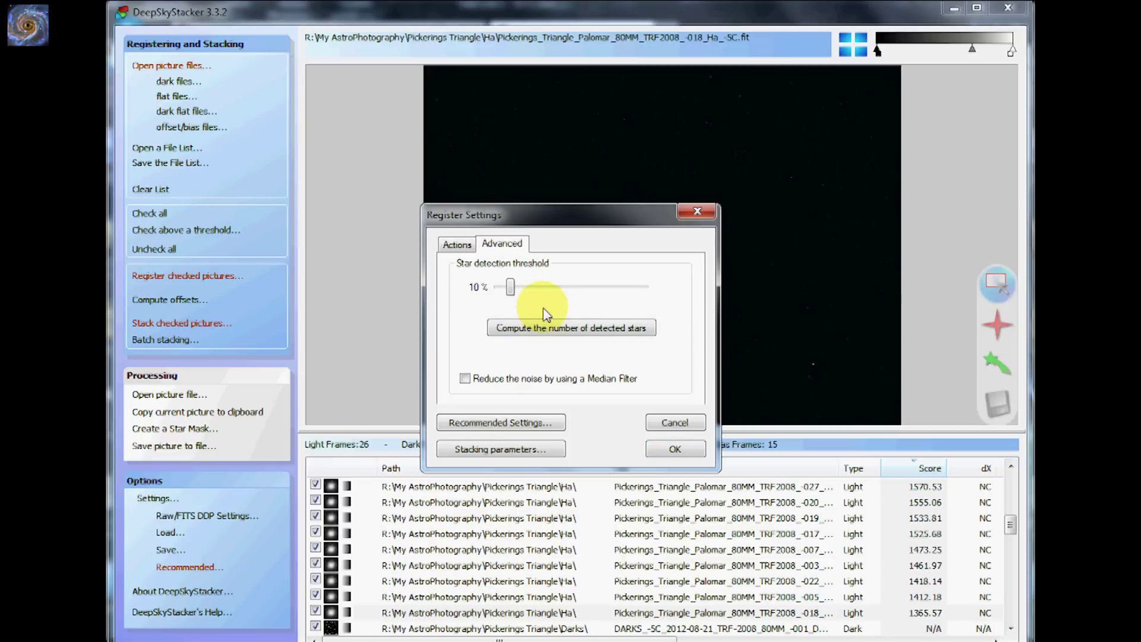
{"action": "left_click", "coordinate": [527, 335]}
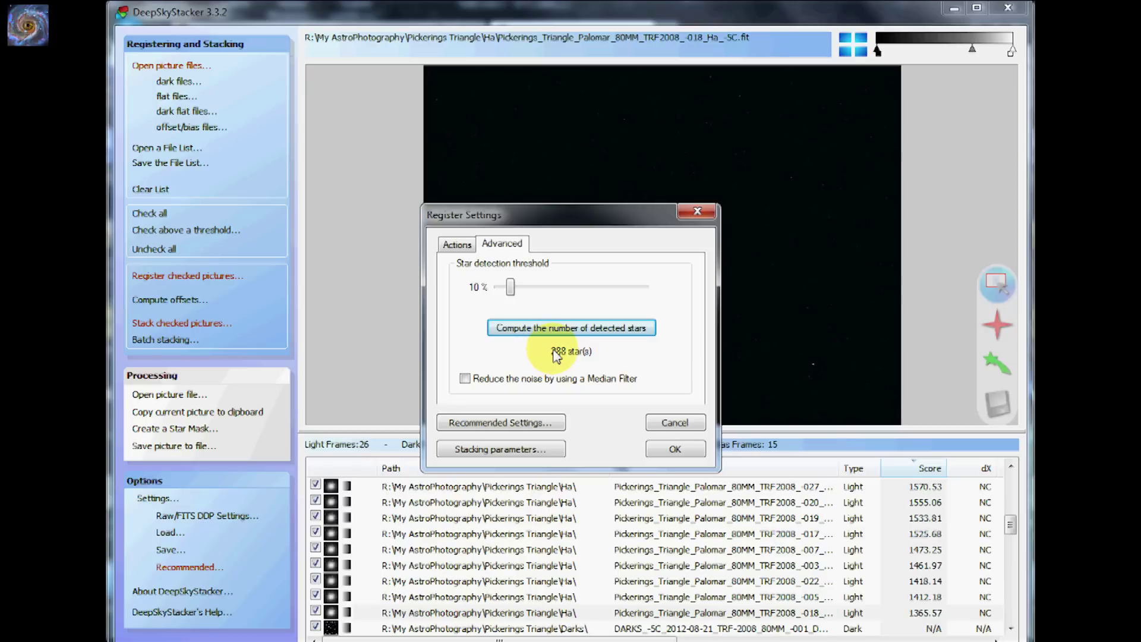
{"action": "left_click", "coordinate": [509, 285]}
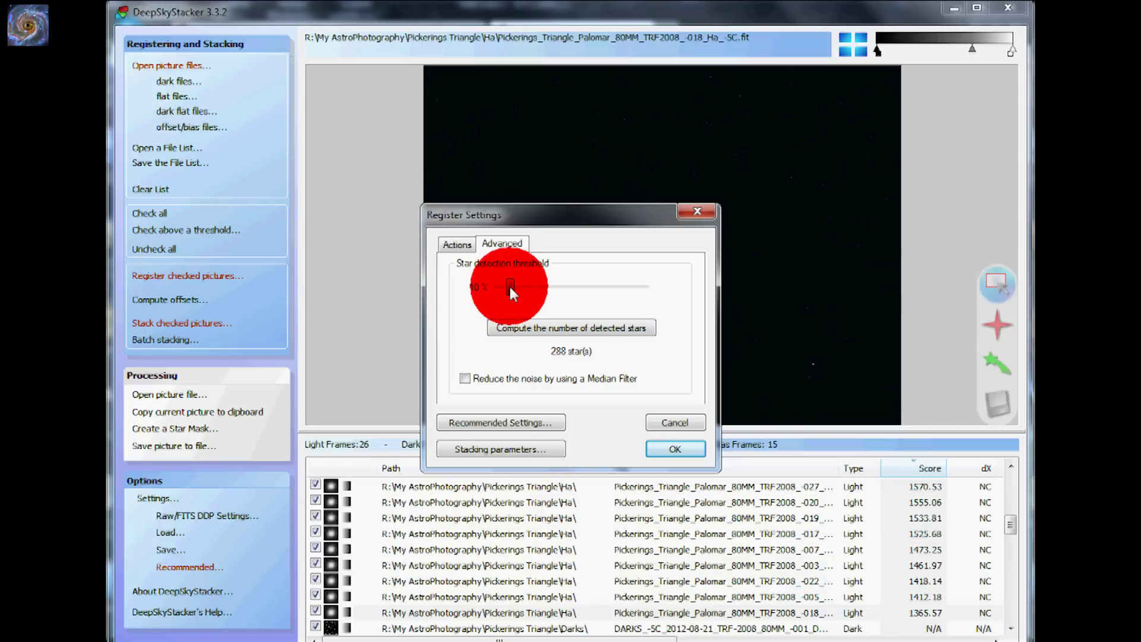
{"action": "left_click_drag", "start_coordinate": [508, 284], "coordinate": [498, 284]}
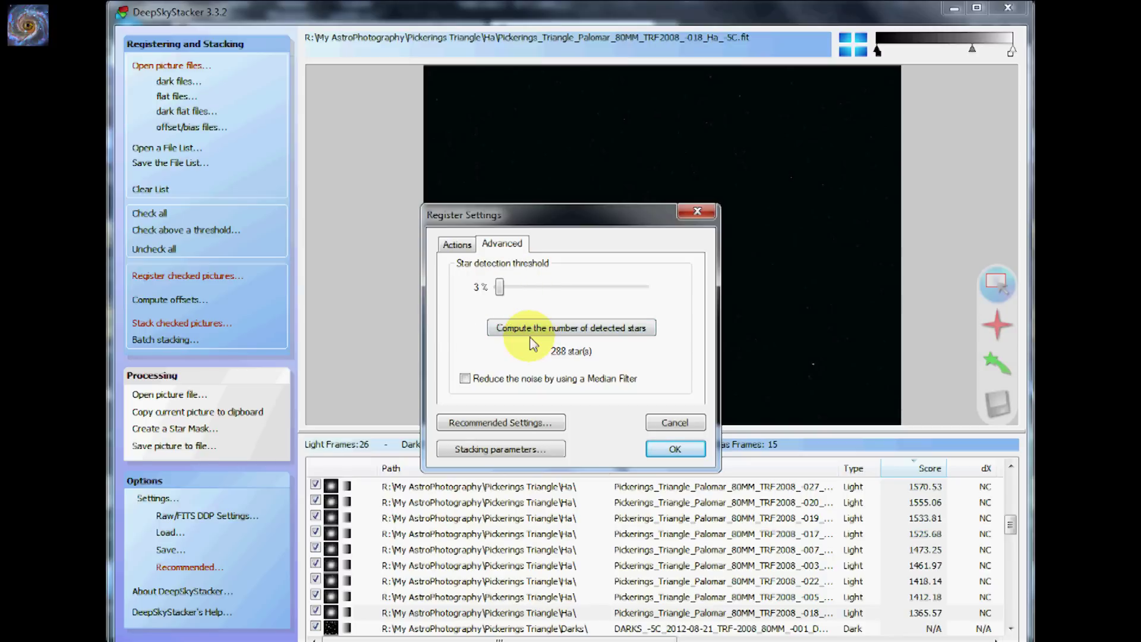
{"action": "left_click", "coordinate": [531, 332]}
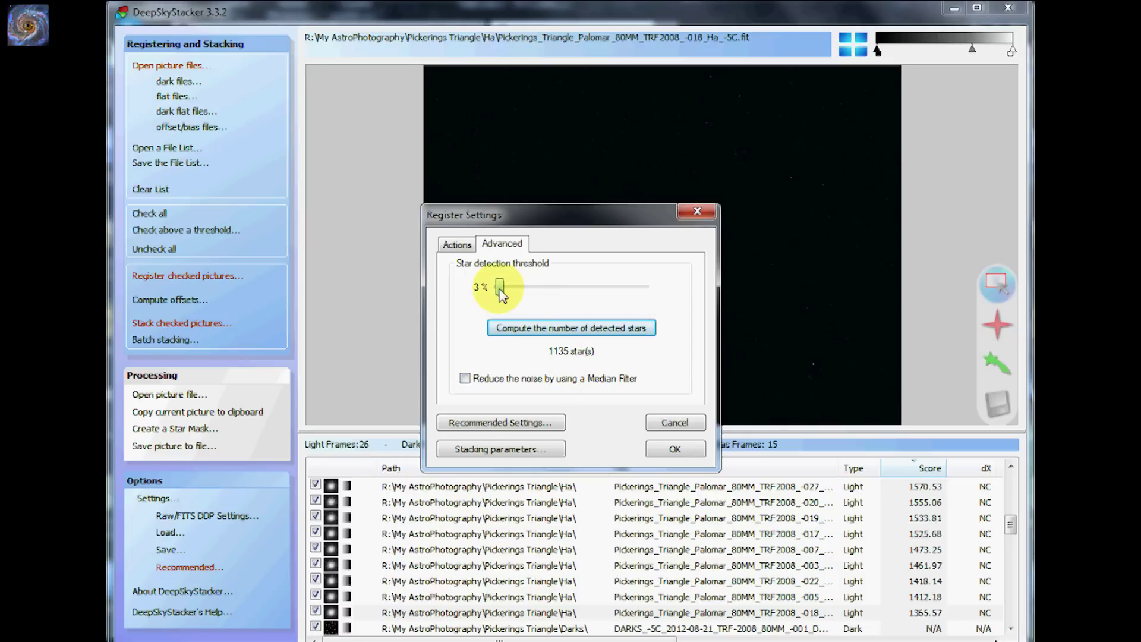
Put the star detection threshold back to 10% and return to the registration Actions options
{"action": "left_click_drag", "start_coordinate": [499, 290], "coordinate": [511, 287]}
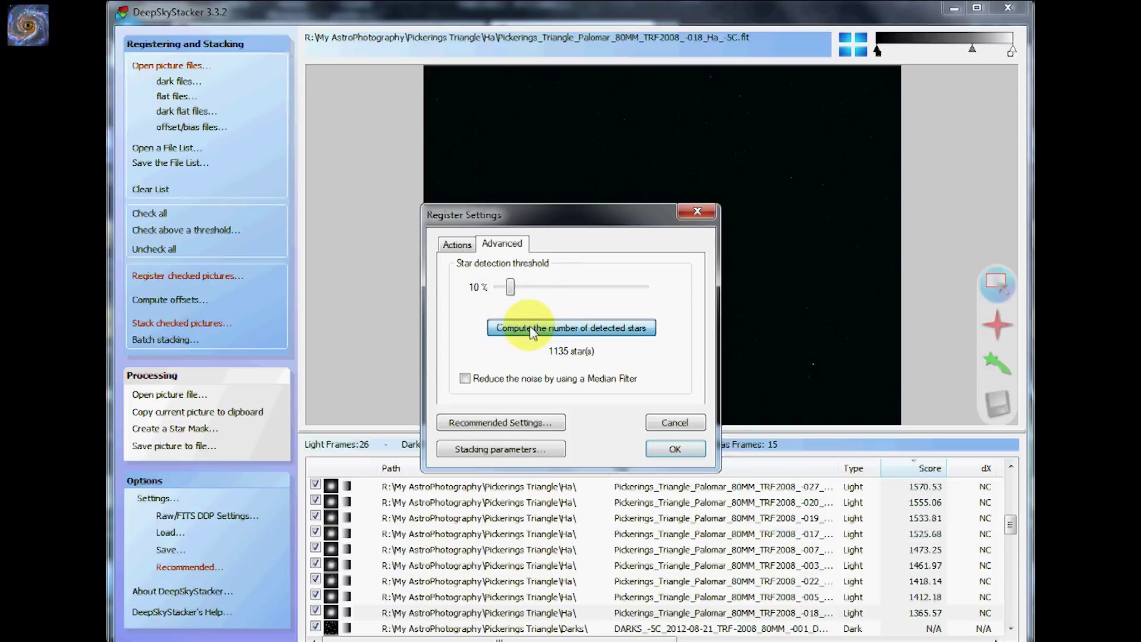
{"action": "left_click", "coordinate": [457, 243]}
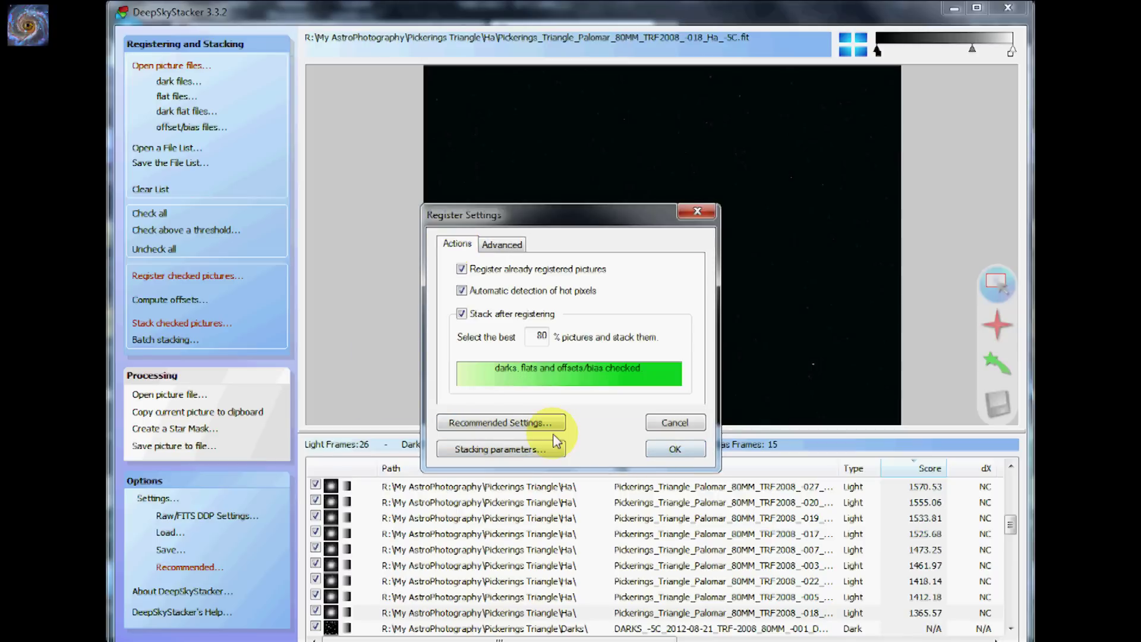
{"action": "left_click", "coordinate": [492, 424]}
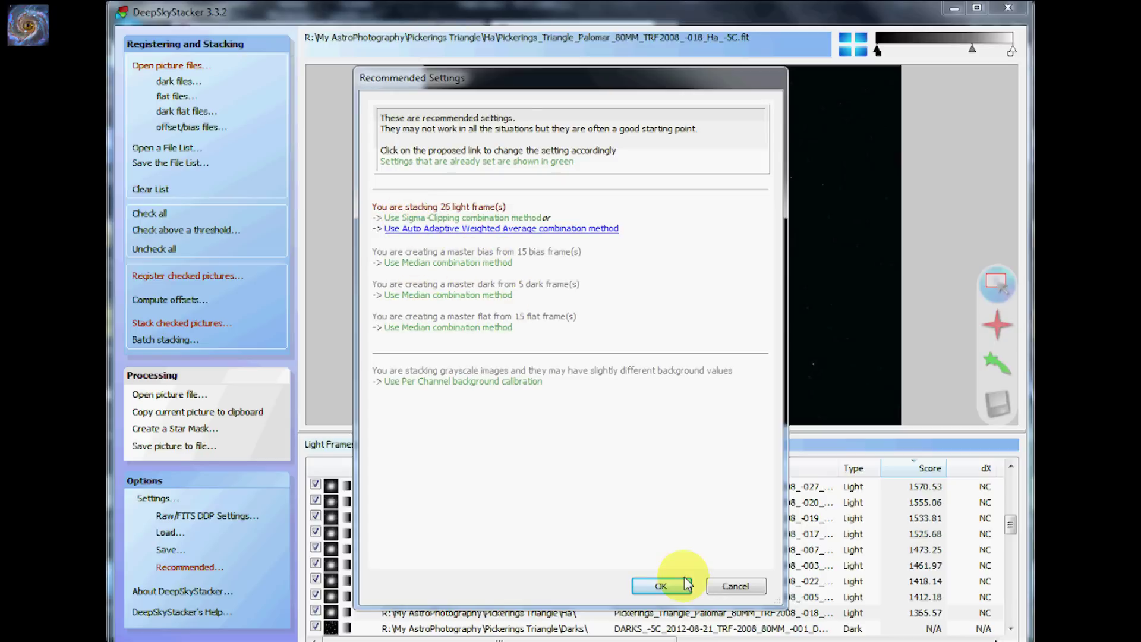
{"action": "left_click", "coordinate": [666, 589]}
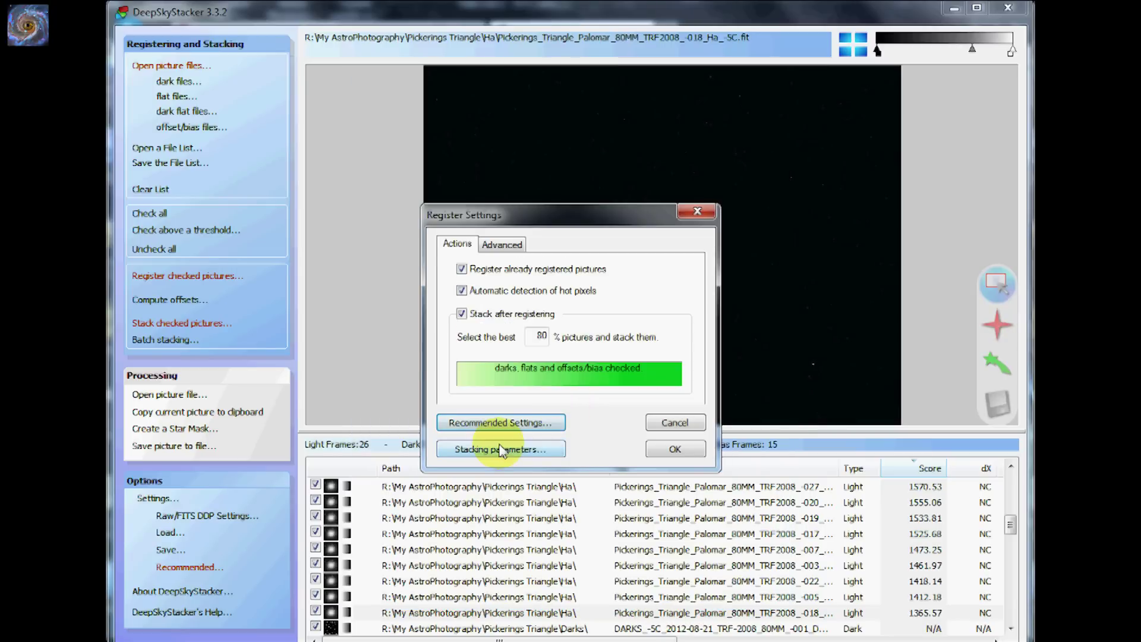
{"action": "left_click", "coordinate": [501, 450]}
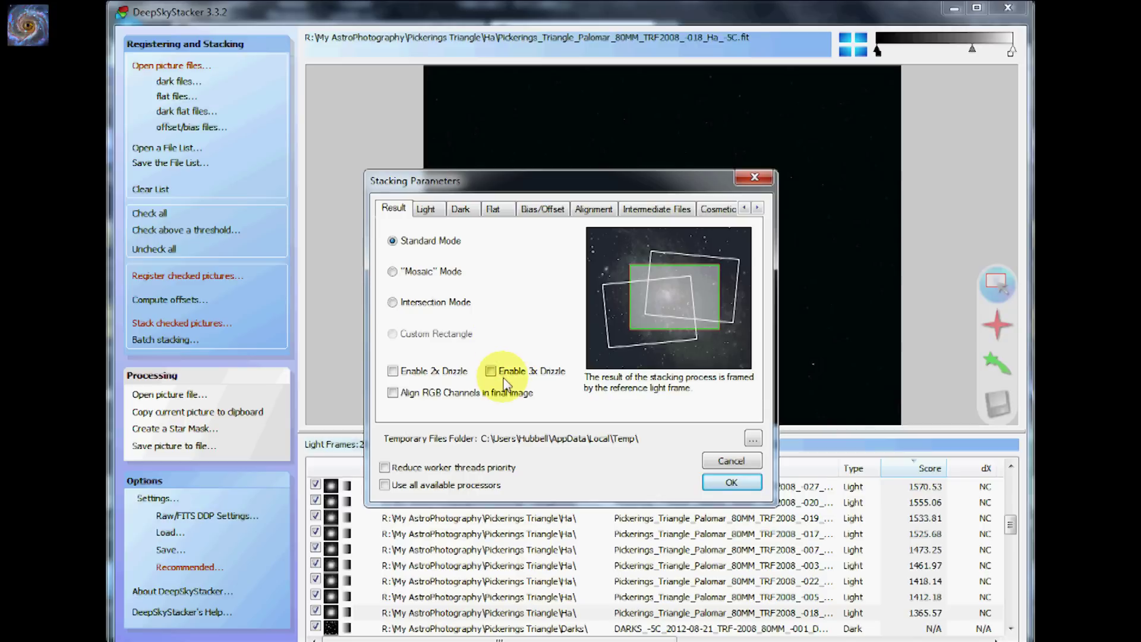
{"action": "left_click", "coordinate": [393, 272]}
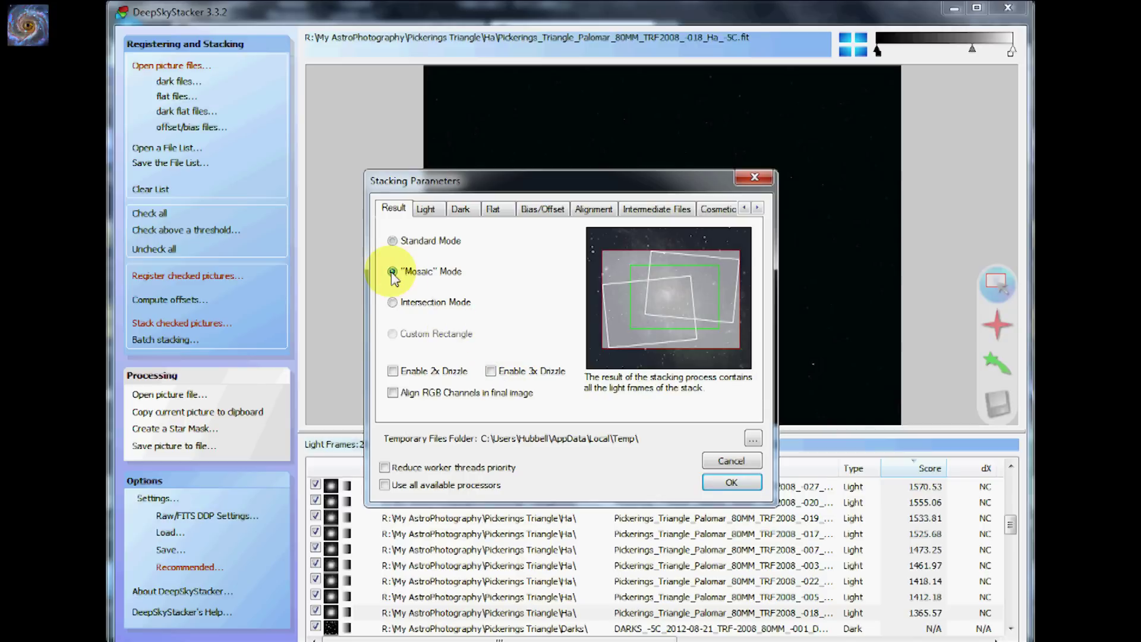
{"action": "left_click", "coordinate": [392, 241]}
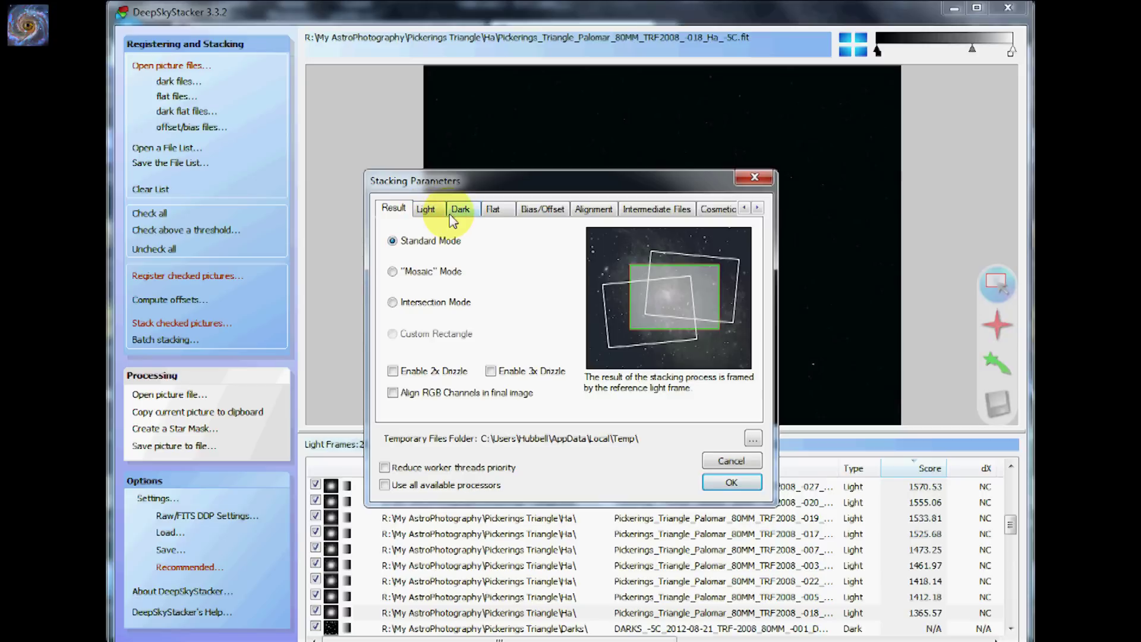
{"action": "left_click", "coordinate": [443, 212]}
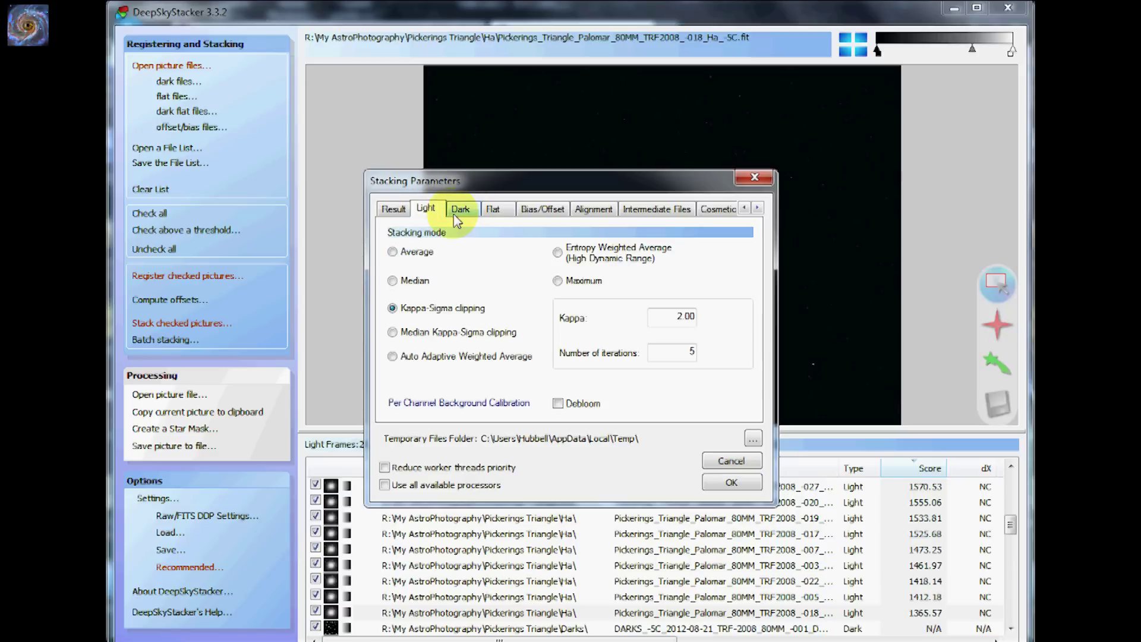
{"action": "left_click", "coordinate": [458, 214]}
{"action": "left_click", "coordinate": [435, 213]}
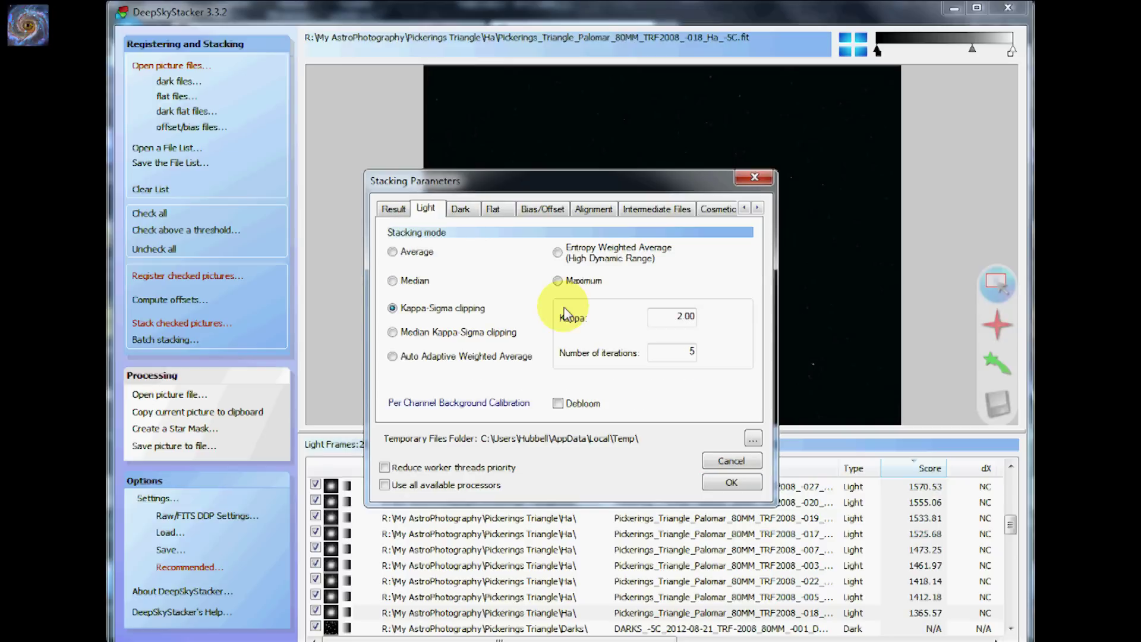
{"action": "mouse_move", "coordinate": [412, 327]}
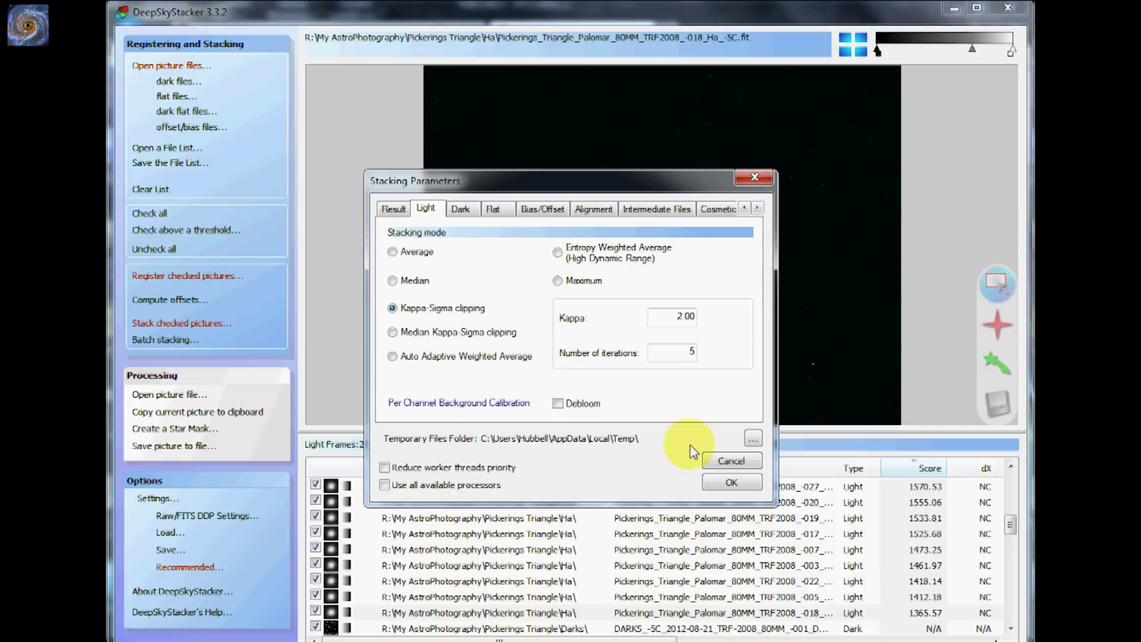
{"action": "left_click", "coordinate": [721, 484]}
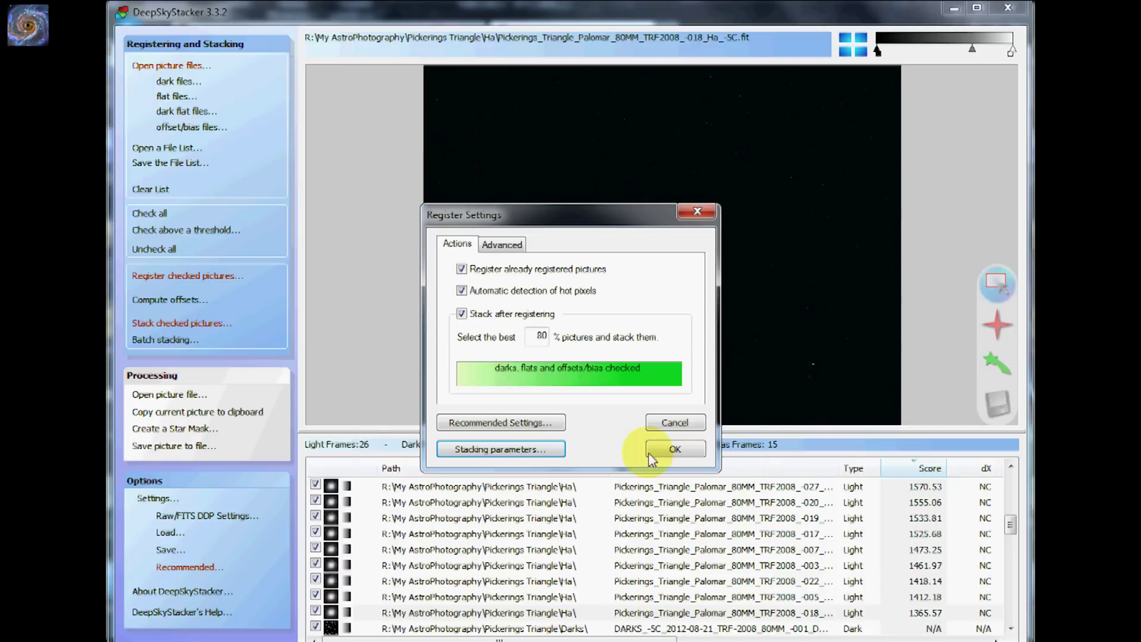
Accept the registration settings and start registering and stacking the 26 light frames
{"action": "left_click", "coordinate": [674, 453]}
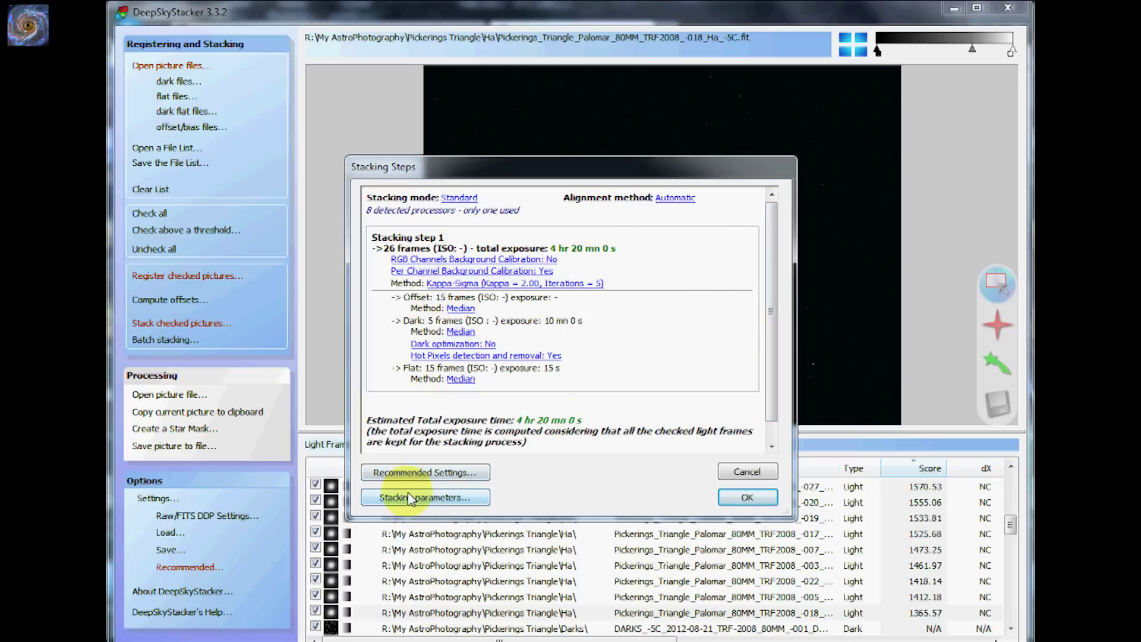
{"action": "left_click", "coordinate": [739, 501]}
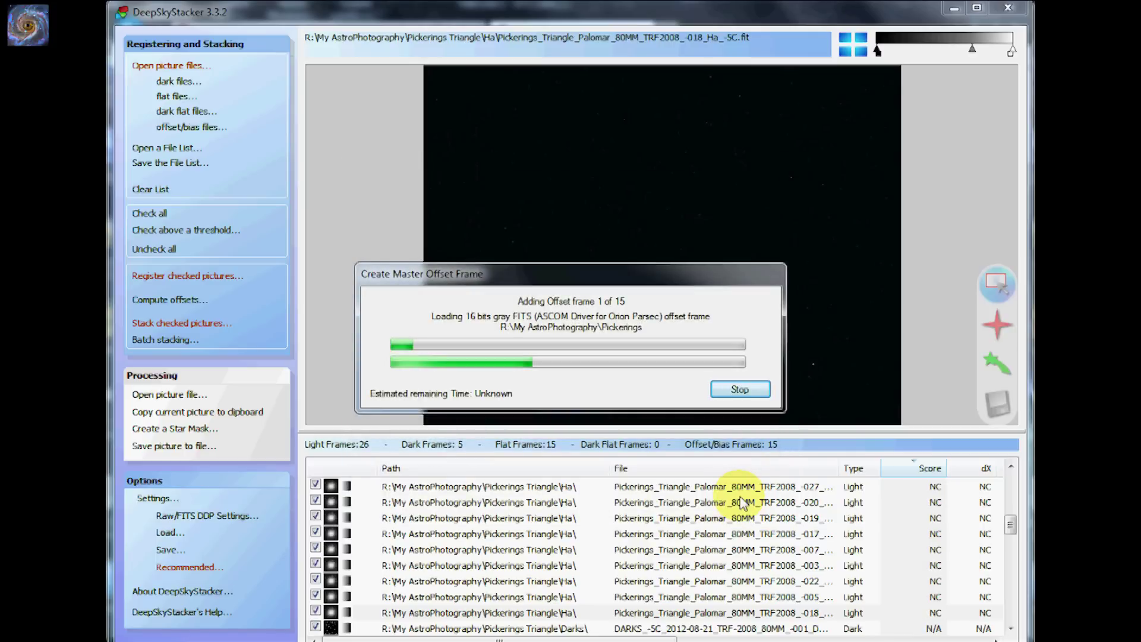